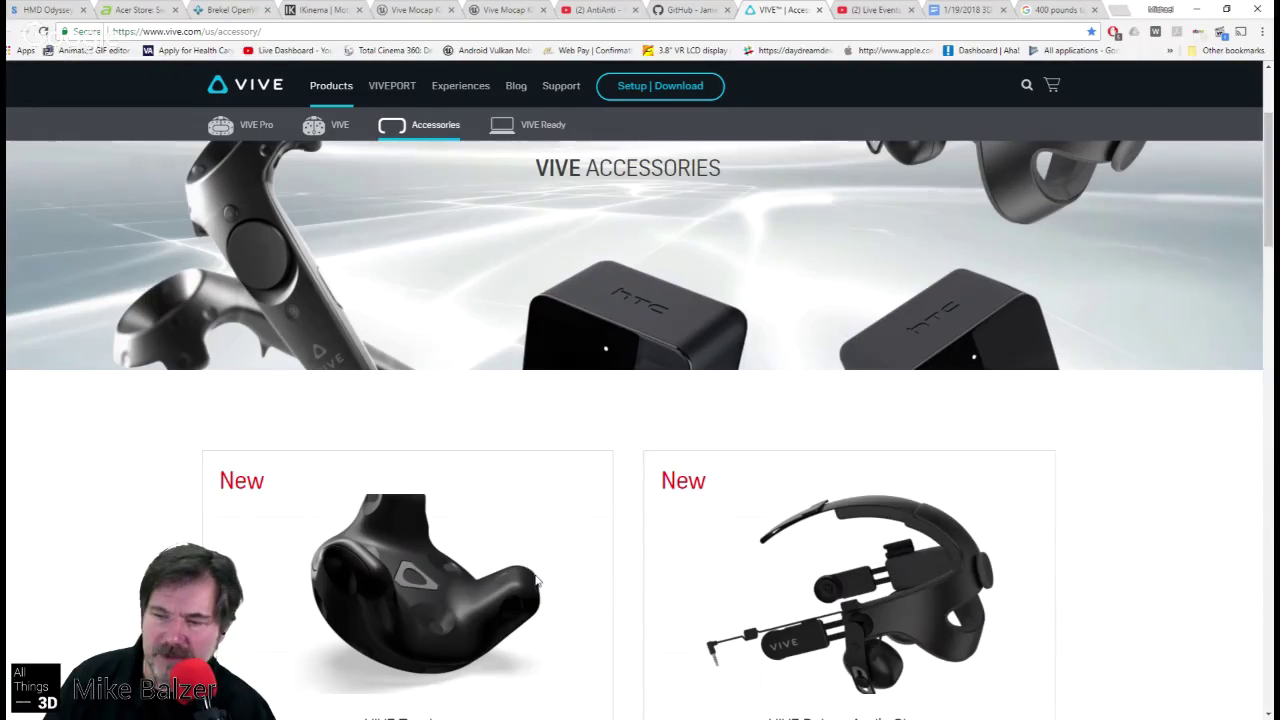
Examine the VIVE Tracker and Deluxe Audio Strap listings on the VIVE accessories page
scroll(495, 565, "down", 2)
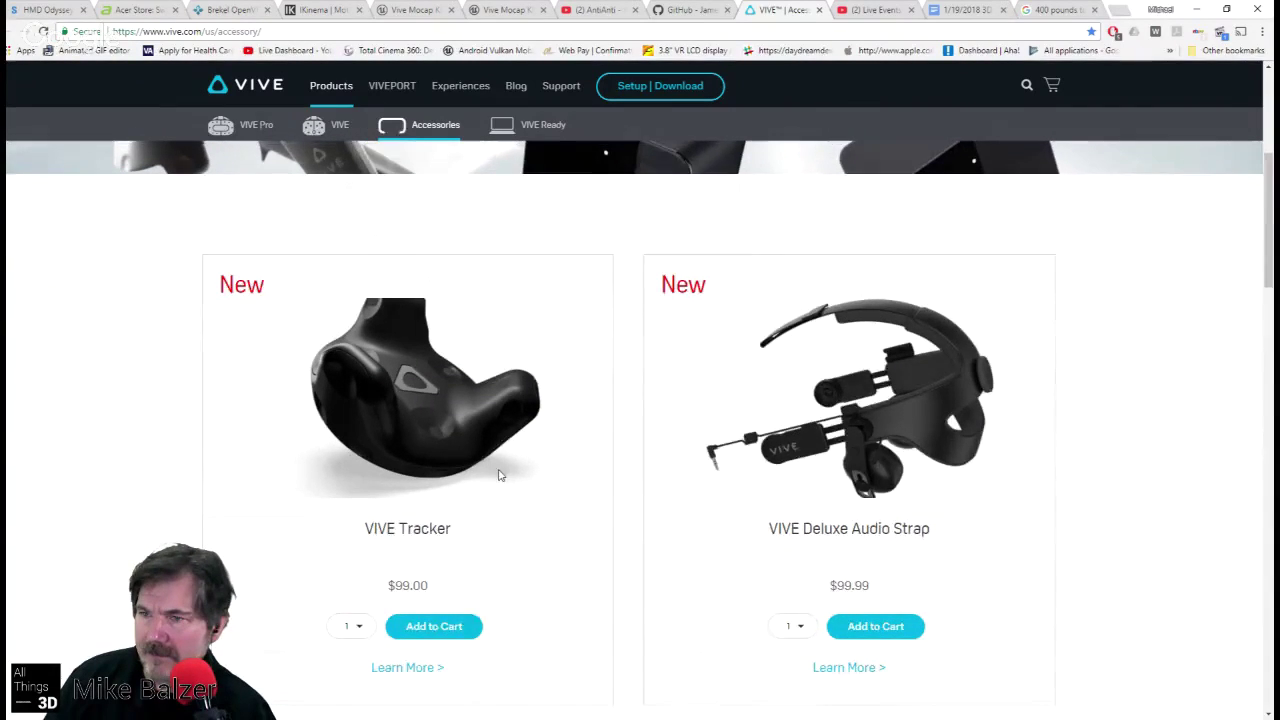
scroll(551, 623, "up", 3)
scroll(557, 626, "down", 2)
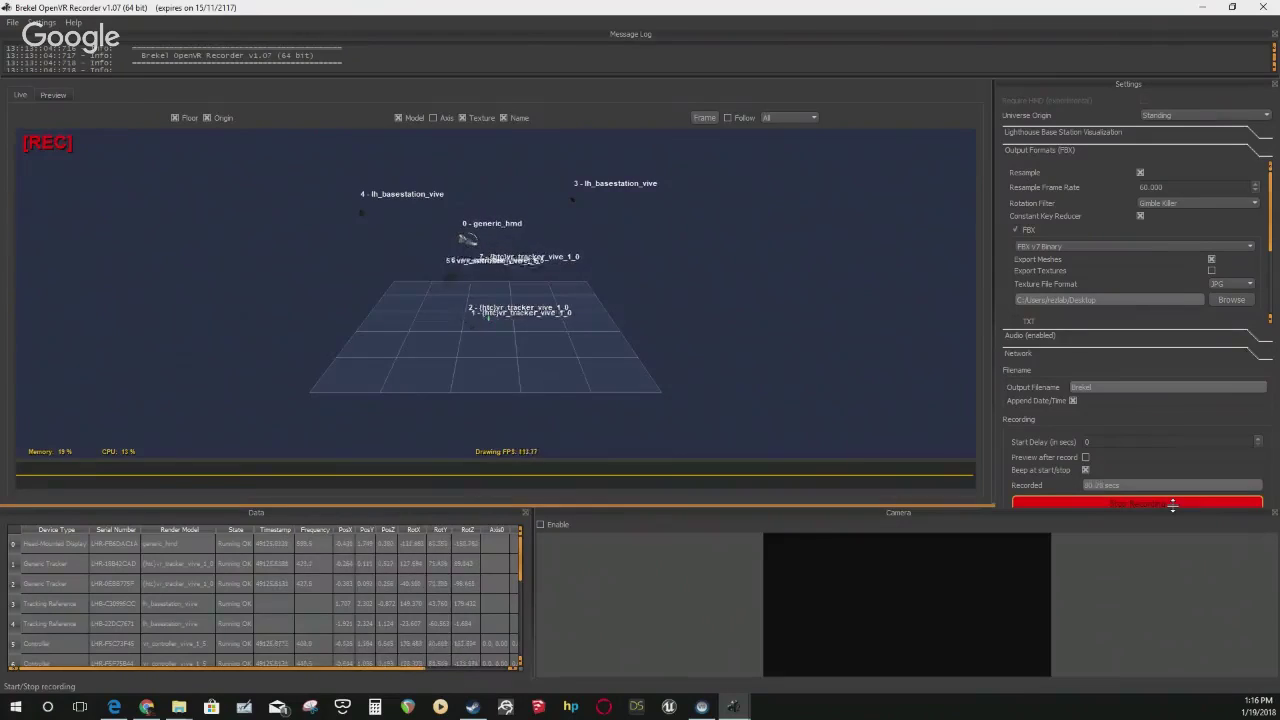
Stop the motion recording in Brekel OpenVR Recorder and play the take with textures and device names hidden
left_click(1172, 504)
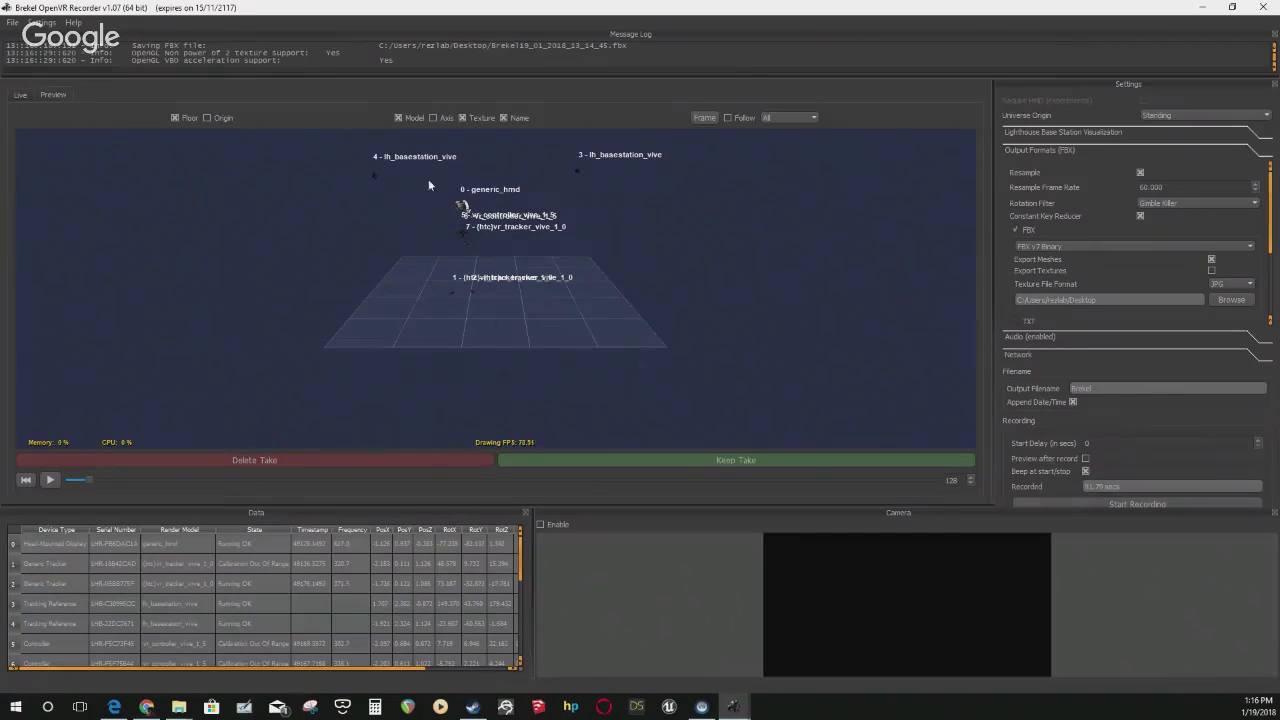
left_click(399, 118)
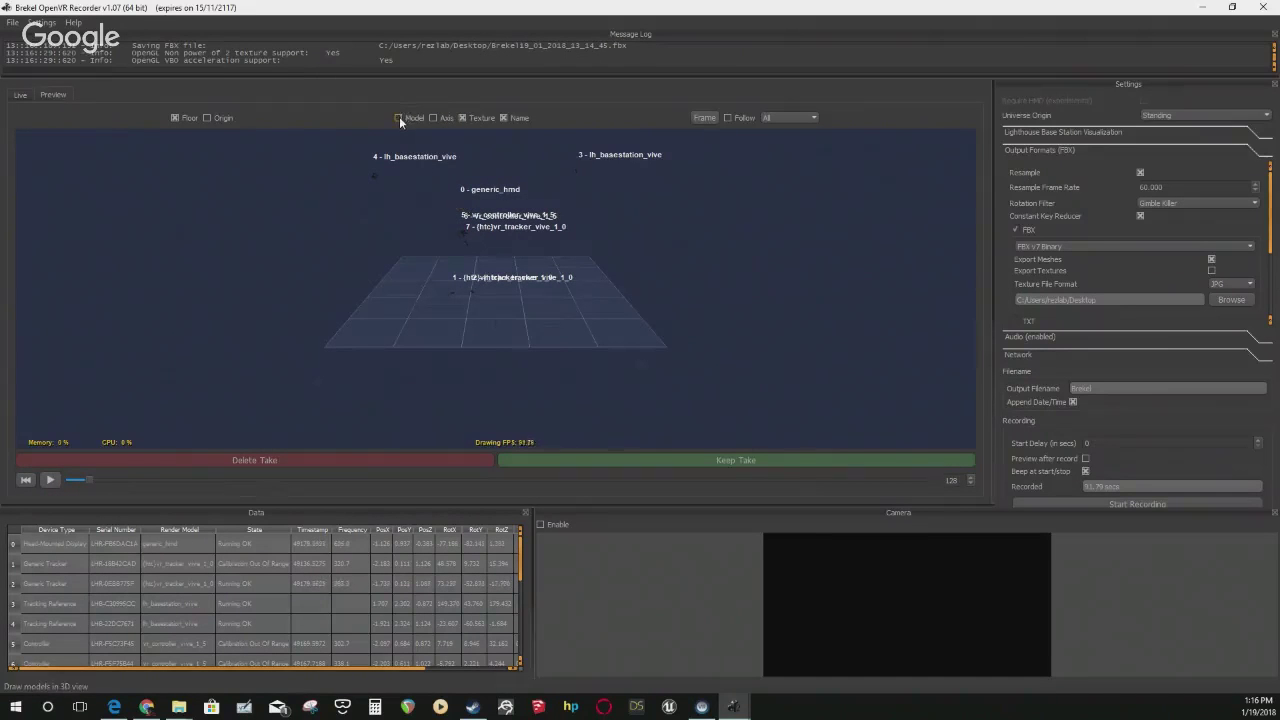
left_click(462, 118)
left_click(50, 480)
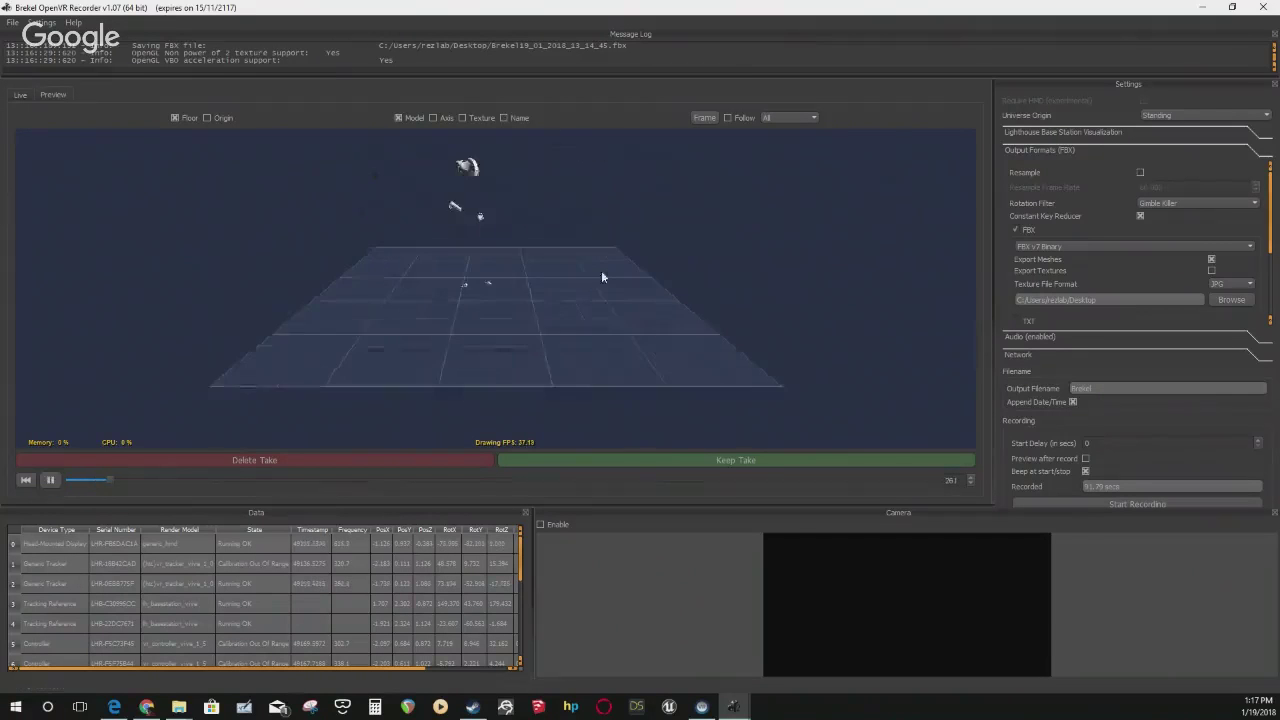
Review the recorded take from several viewing angles, pausing and resuming its playback
left_click_drag(603, 277, 671, 356)
key("space")
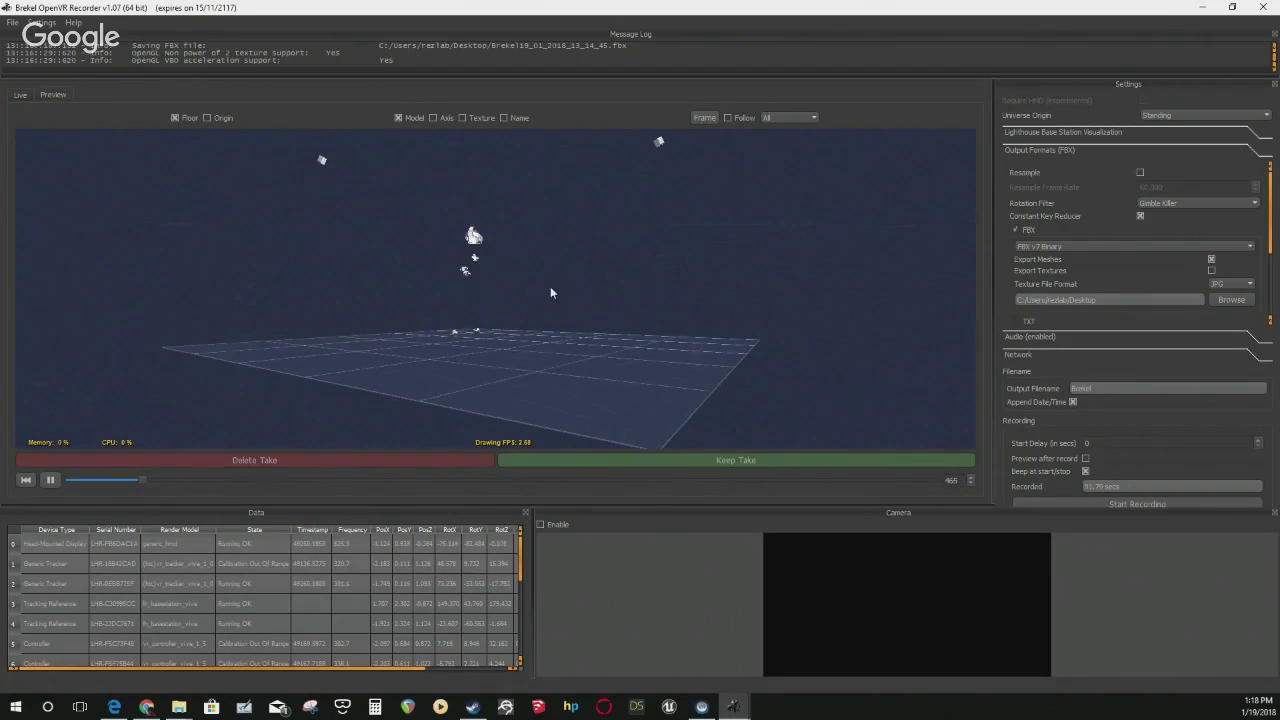
left_click(50, 480)
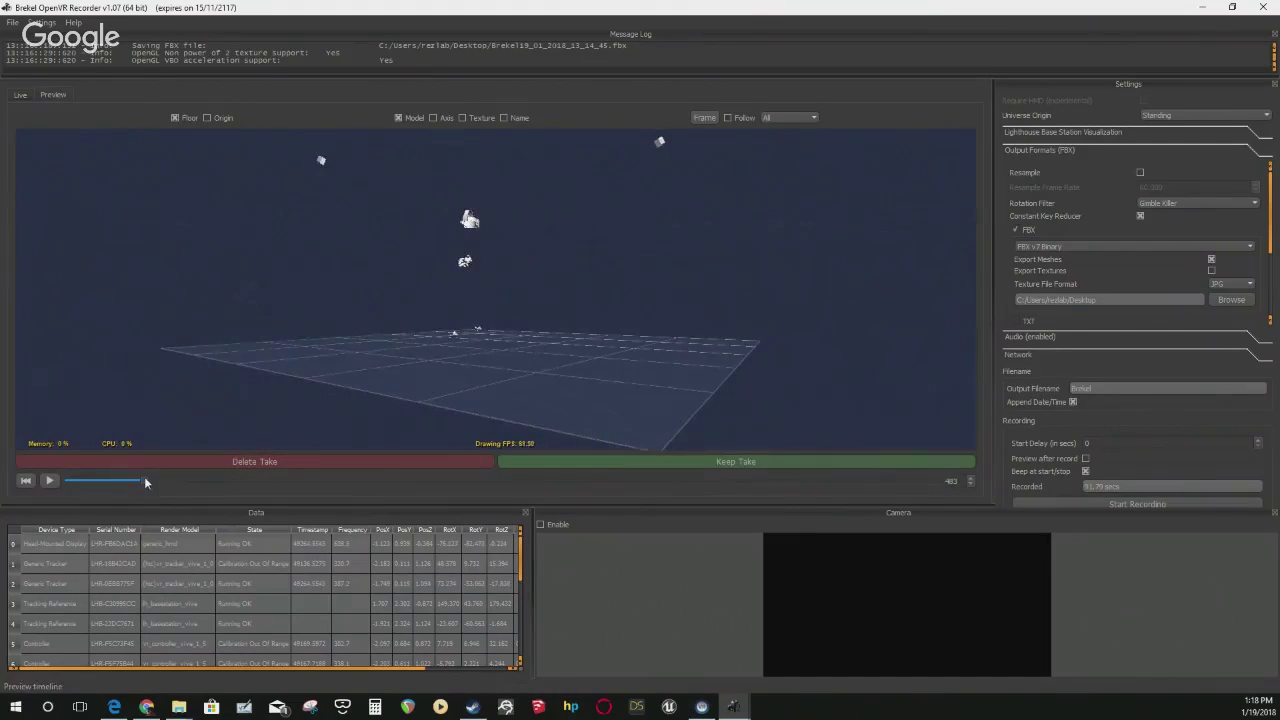
left_click(50, 480)
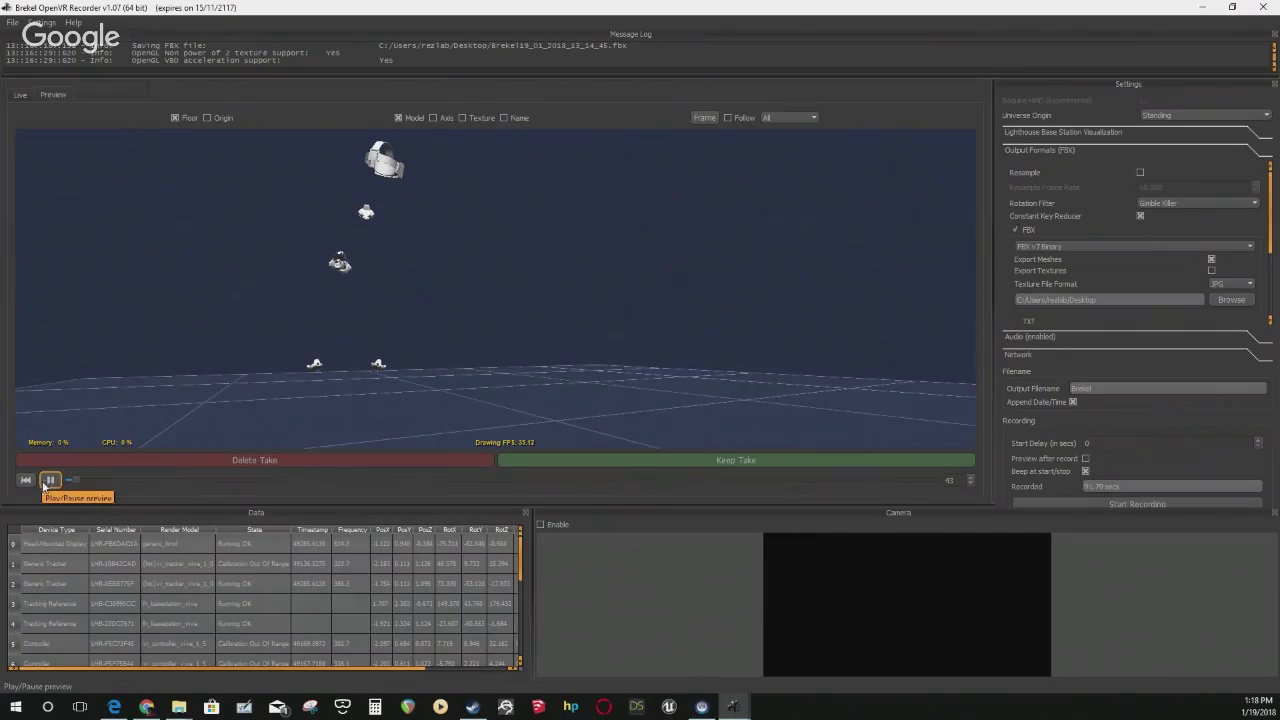
left_click(50, 480)
Replay the take from its start to check the tracked headset, controllers and trackers, and pause it
left_click(398, 117)
left_click(433, 117)
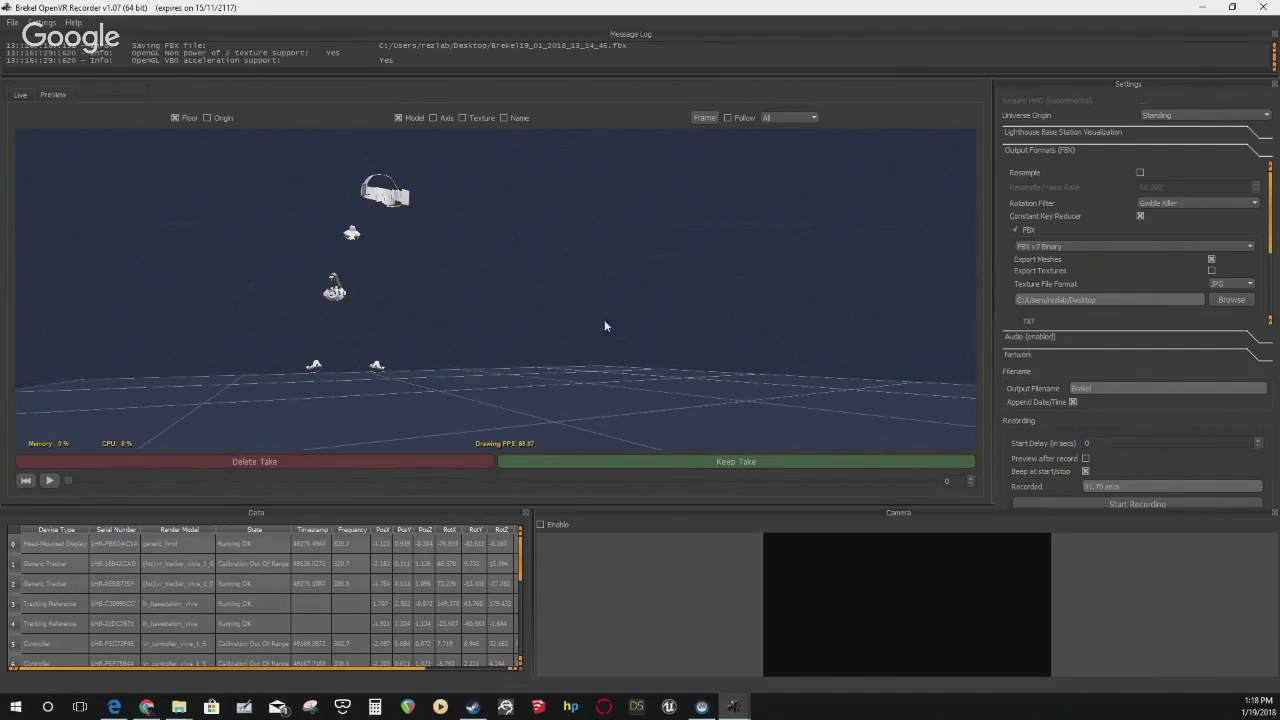
left_click(48, 481)
left_click(49, 480)
left_click(49, 480)
left_click(45, 481)
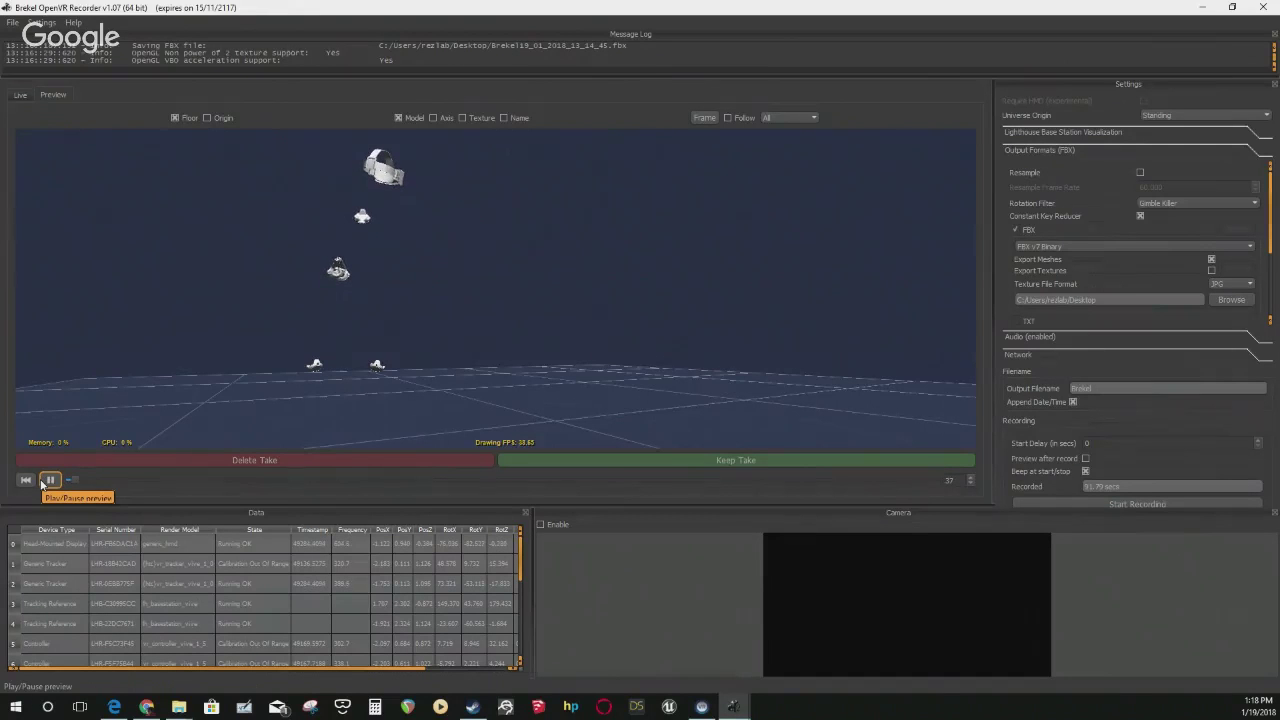
left_click(50, 480)
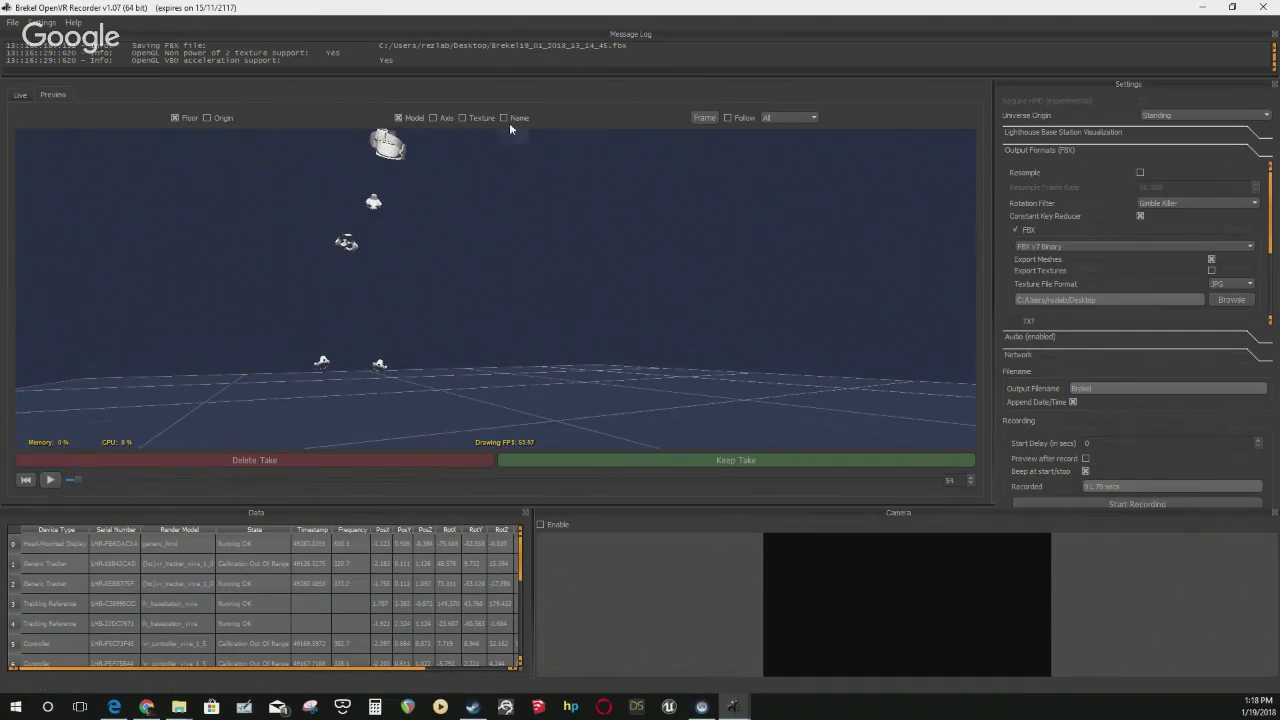
Display the tracked devices as axes instead of models, and play the take briefly before pausing it
left_click(399, 118)
left_click(50, 480)
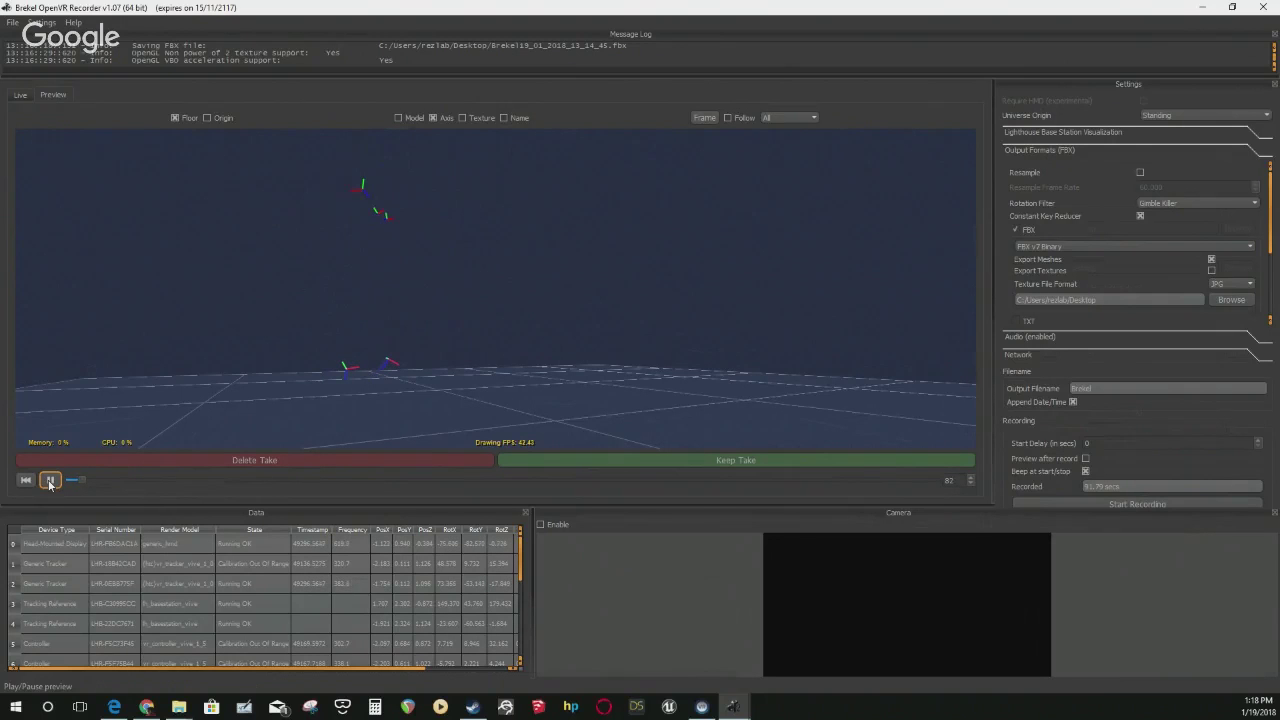
left_click(50, 480)
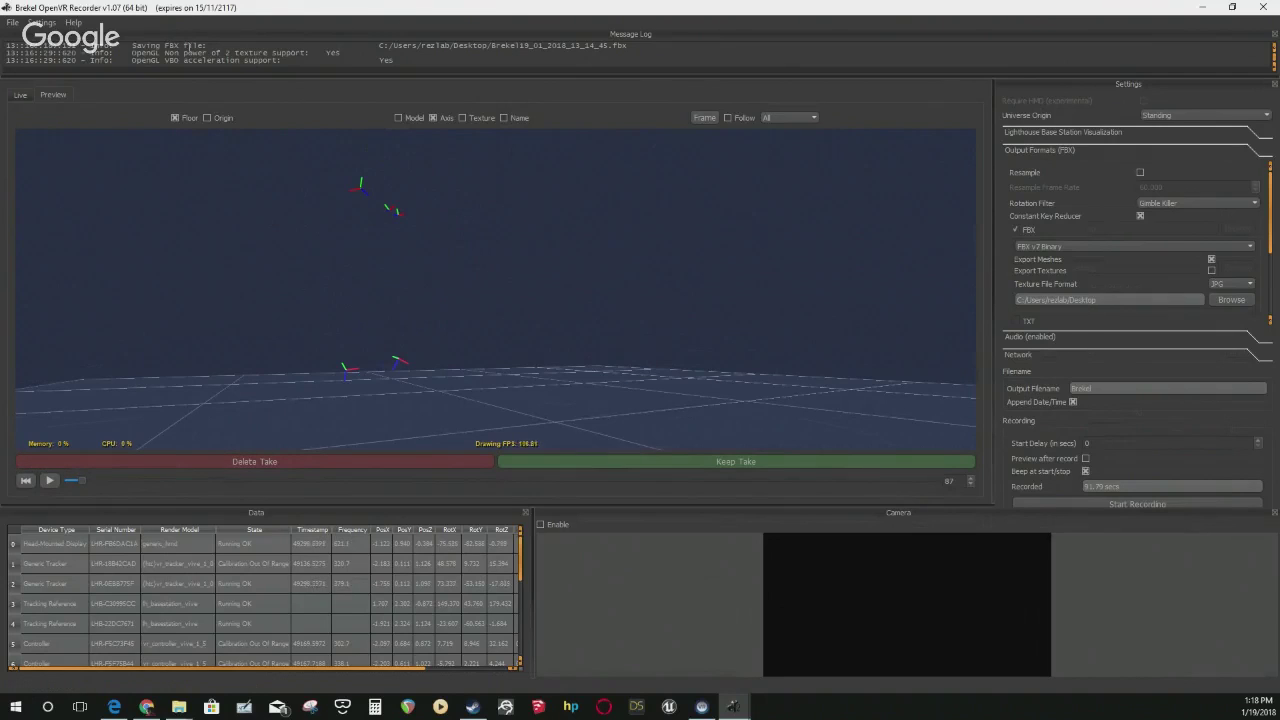
Enlarge the output format settings area and inspect the Desktop folder in the FBX output folder chooser
left_click(14, 24)
key("Escape")
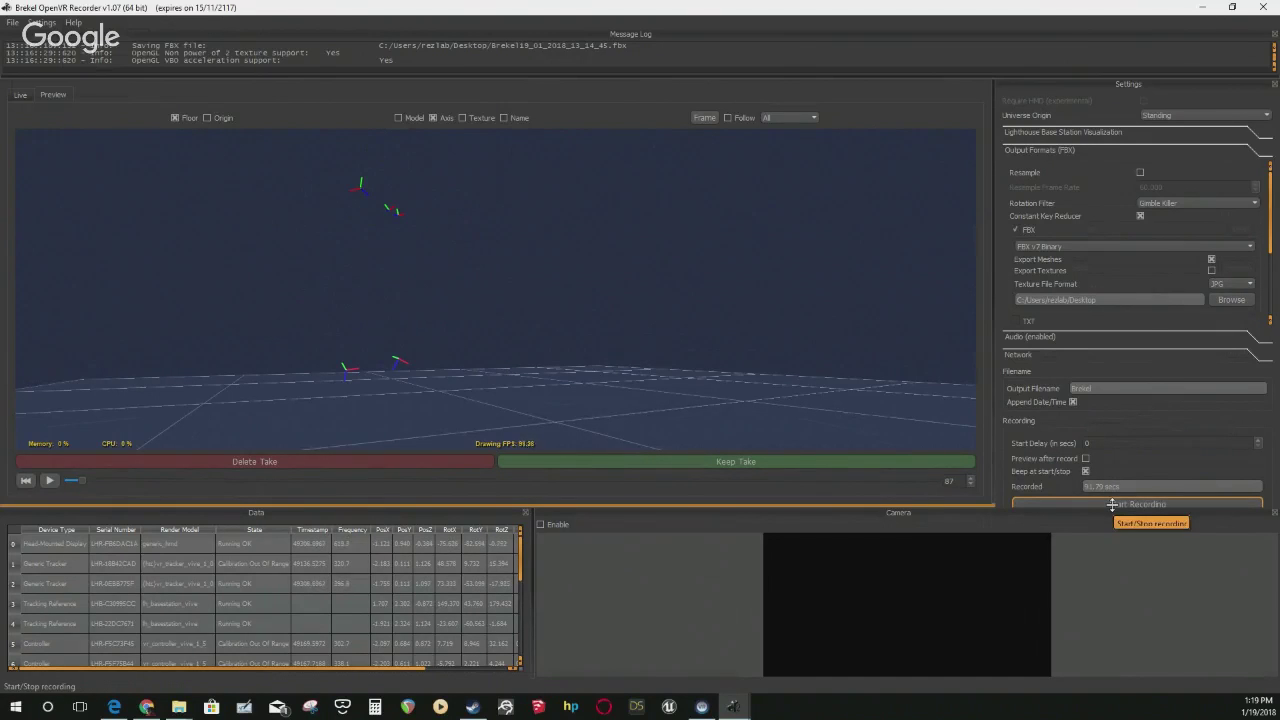
left_click_drag(1112, 505, 1112, 680)
left_click(1137, 655)
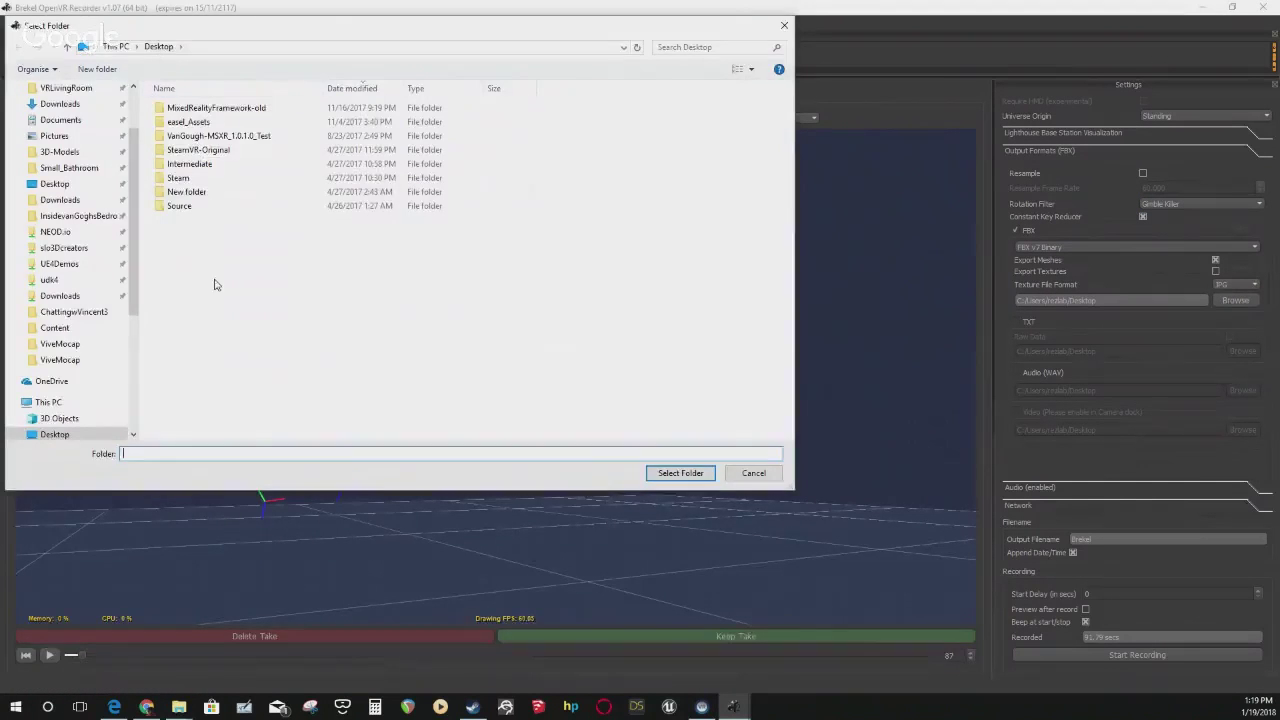
key("Return")
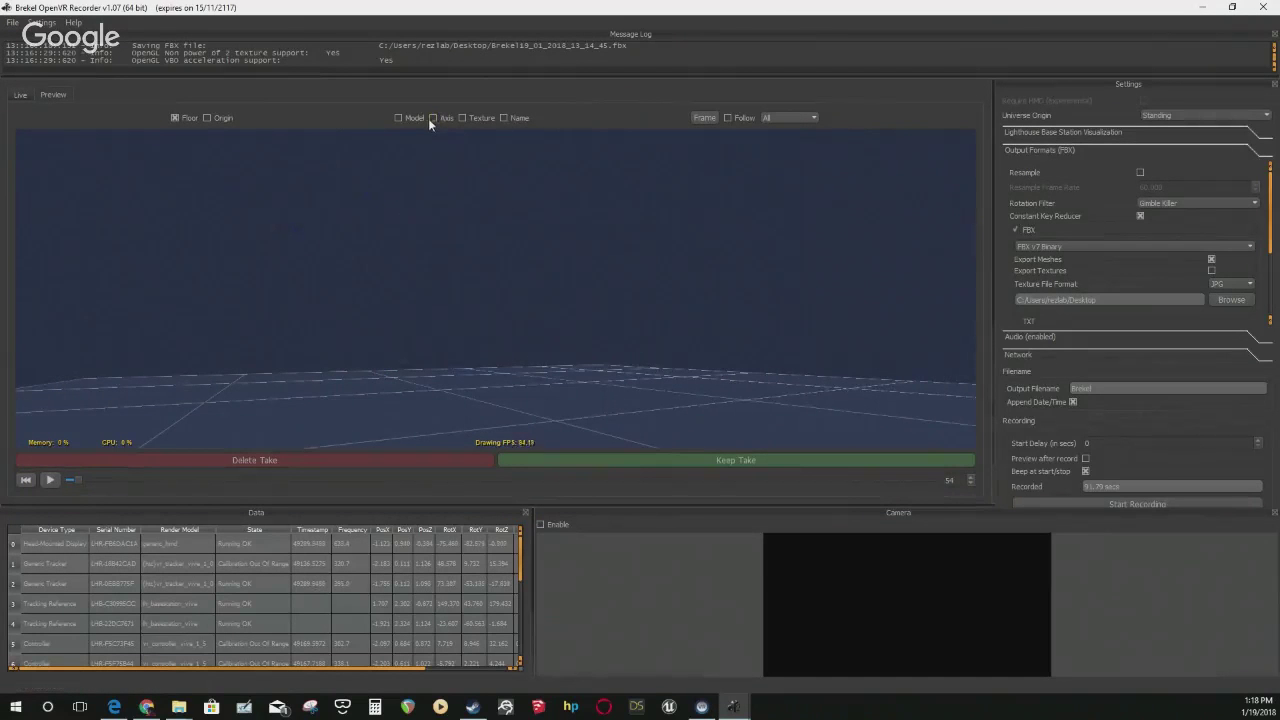
Resume the take preview, reopen the FBX output folder chooser and dismiss it
left_click(49, 480)
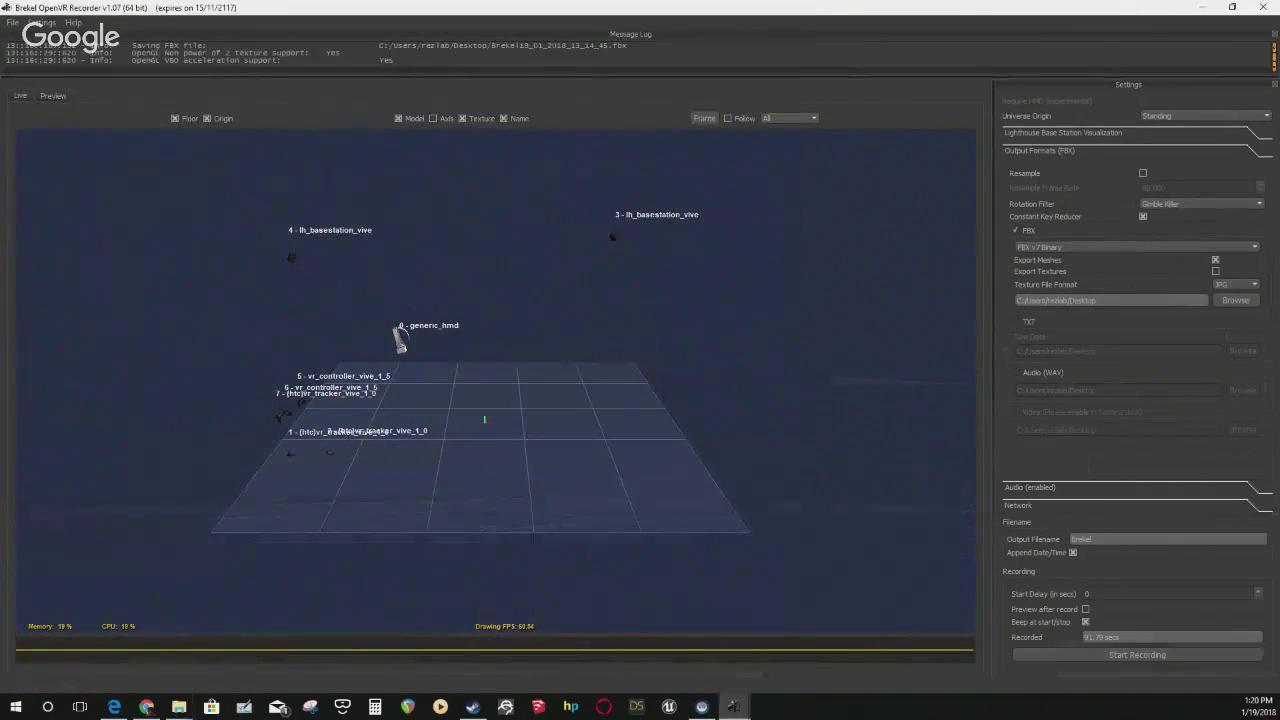
left_click(1236, 300)
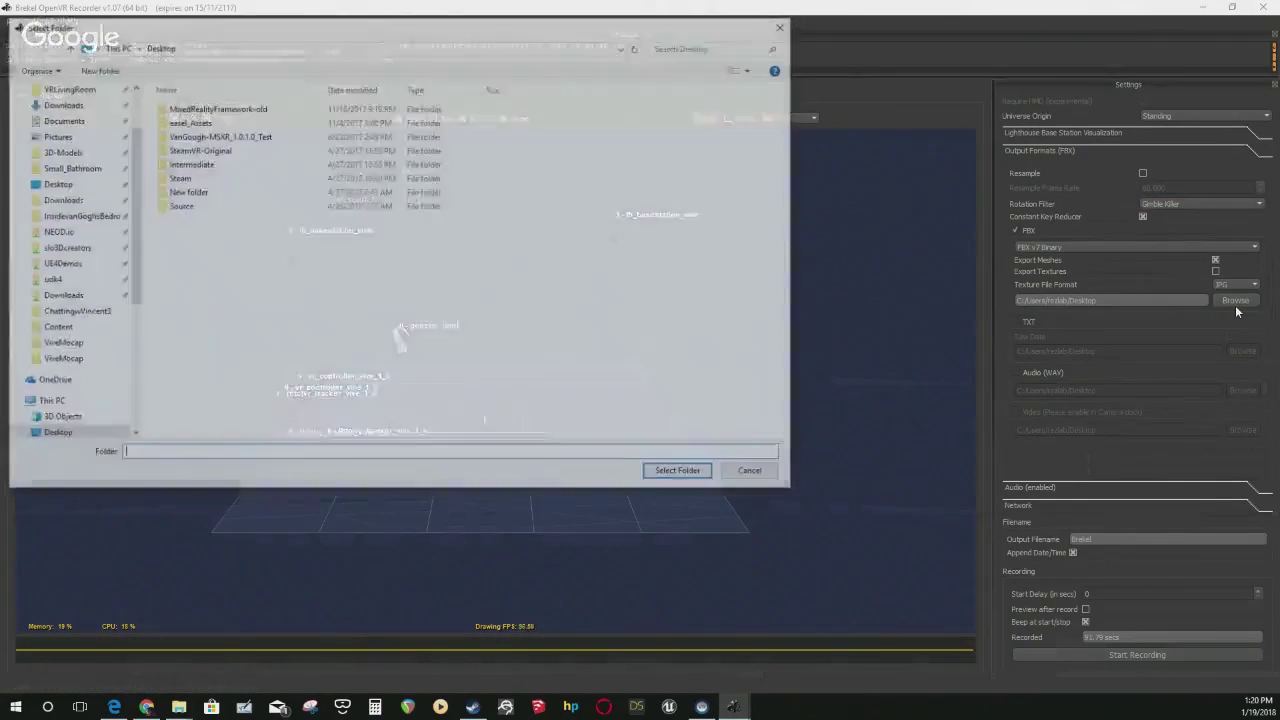
key("Escape")
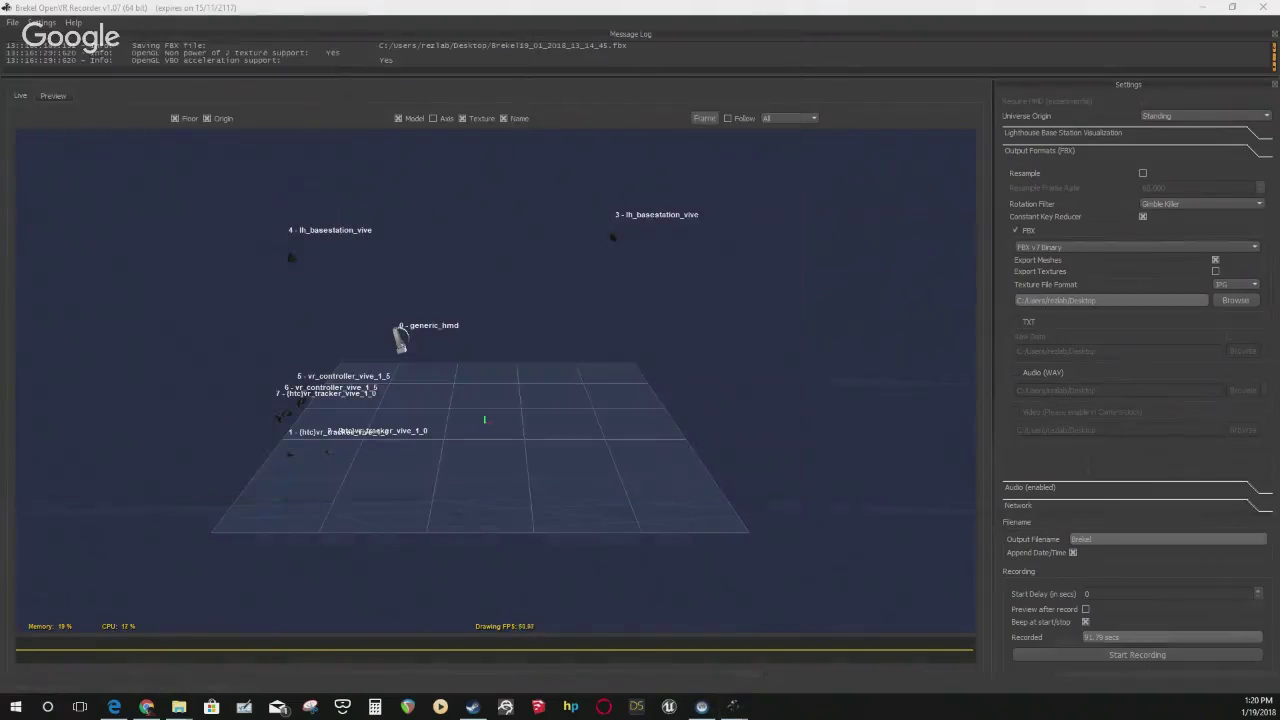
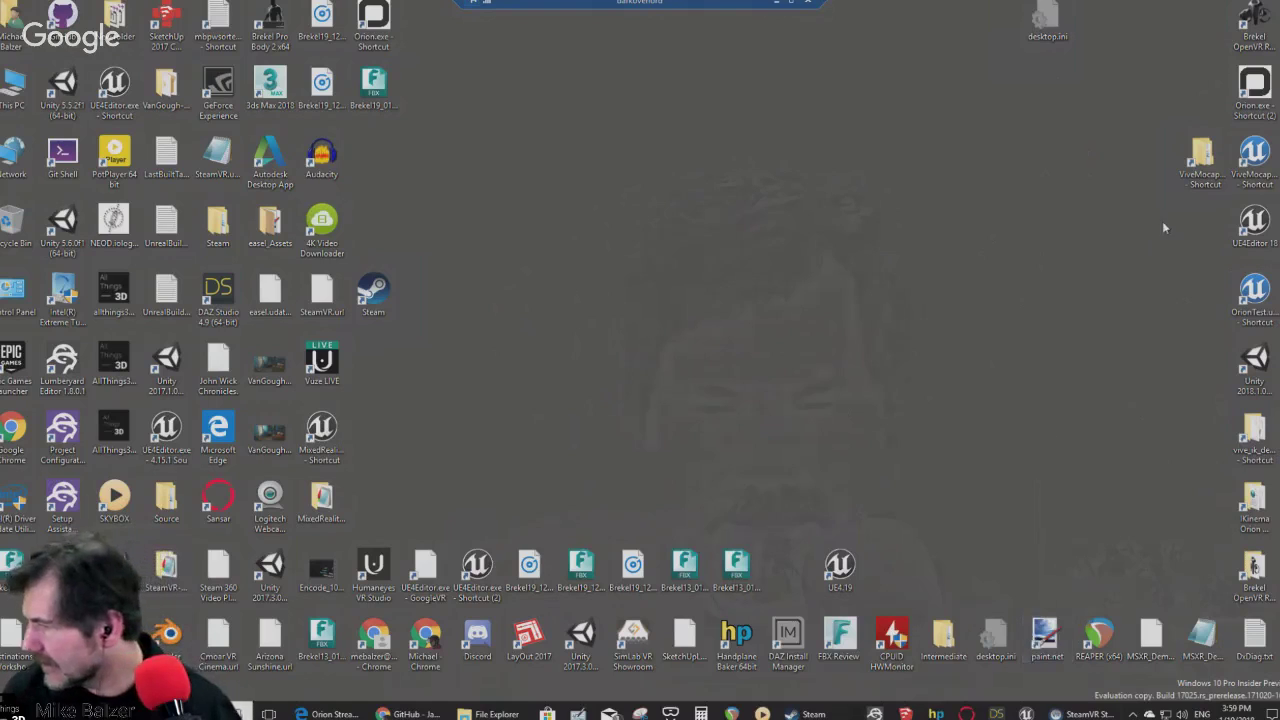
Bring up the SteamVR status window and check the tracking state of the trackers and controllers
left_click(1085, 714)
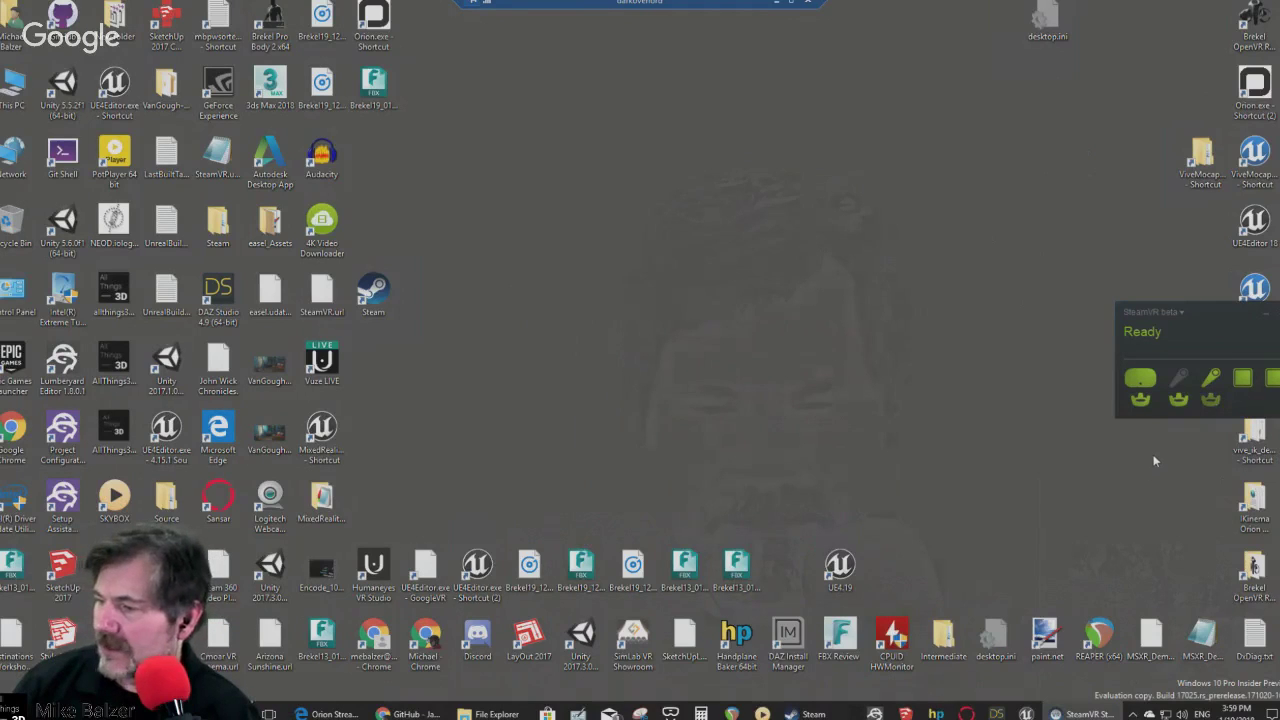
mouse_move(1214, 399)
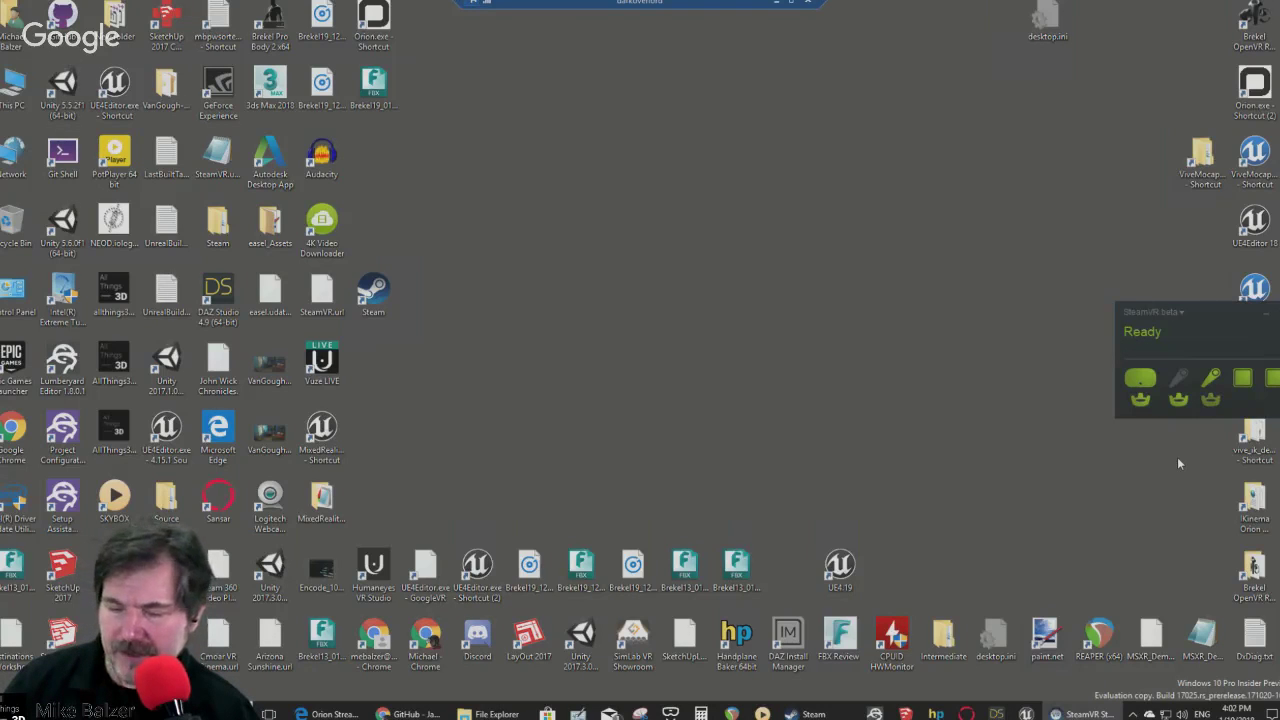
mouse_move(1197, 371)
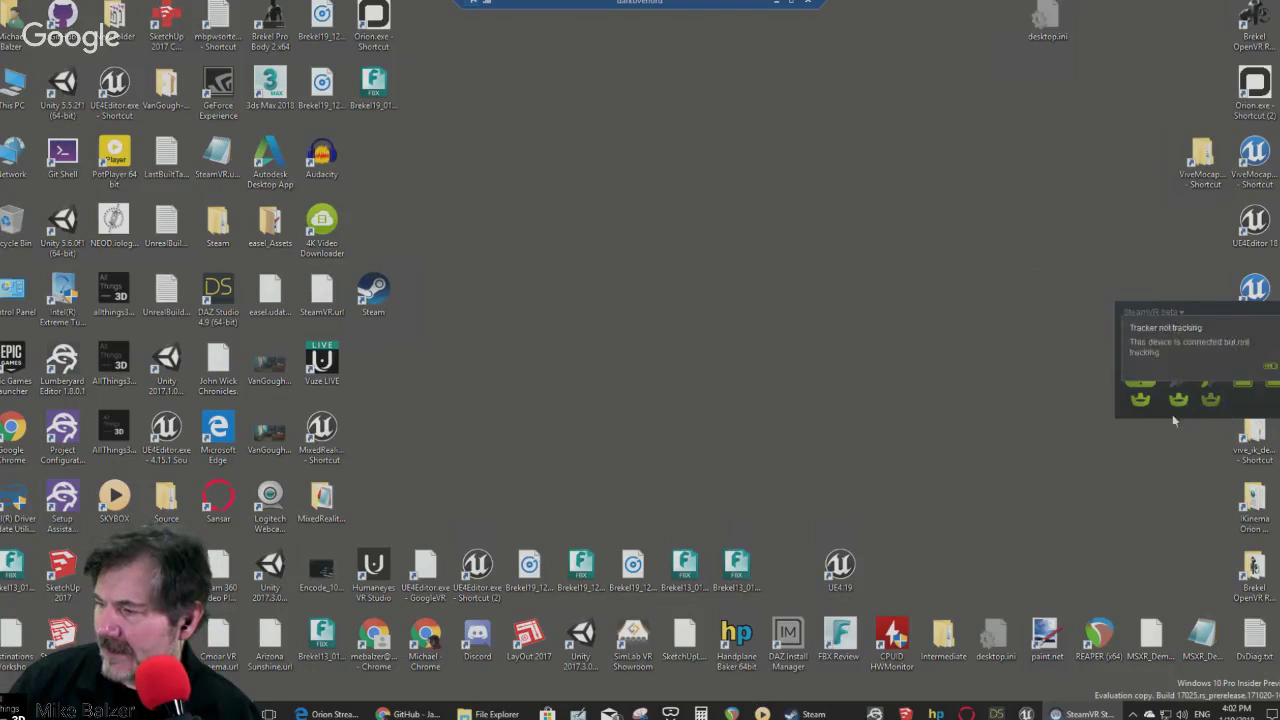
Launch Brekel OpenVR Recorder from the desktop and close it again
double_click(1254, 22)
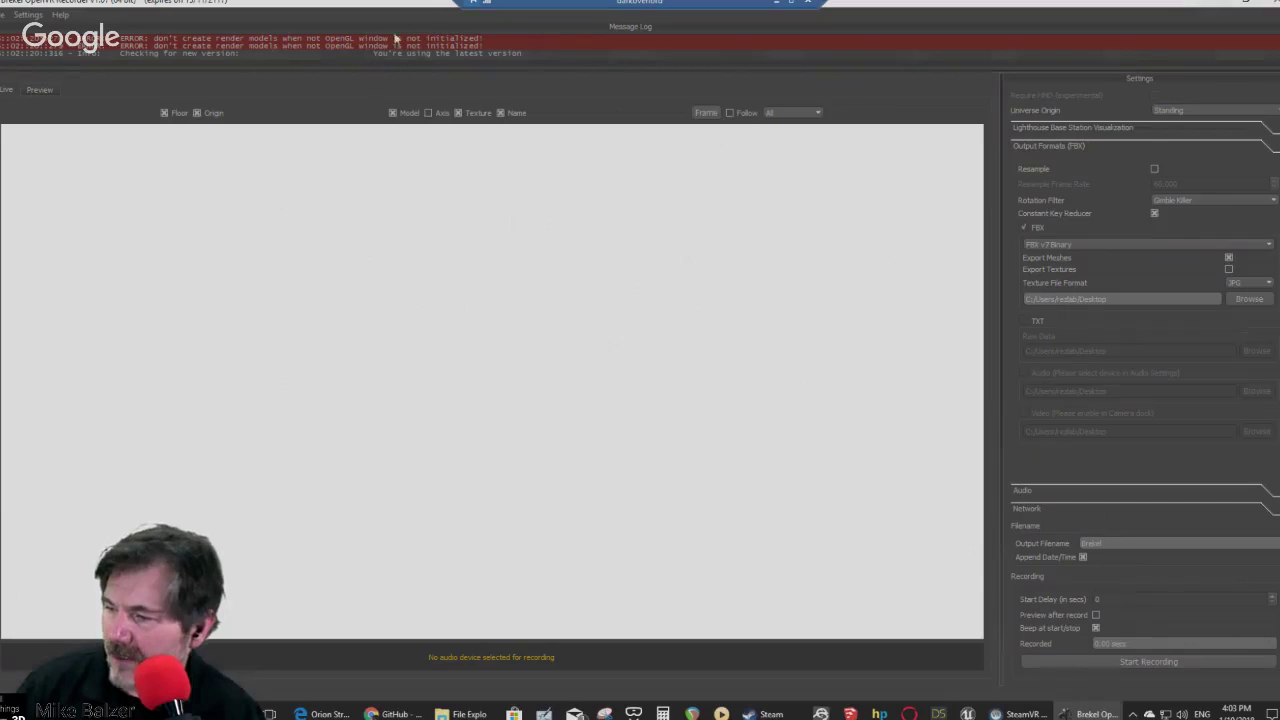
left_click(1269, 3)
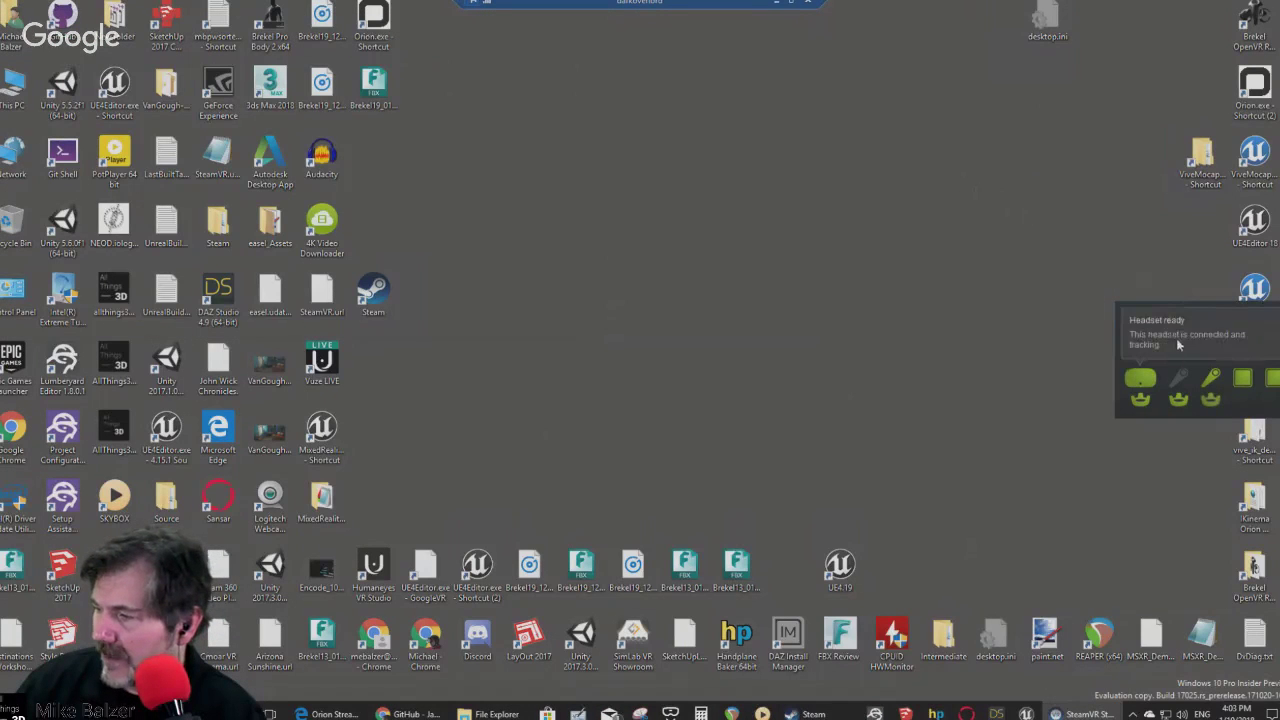
Launch IKinema Orion, reposition its window, and set the tracking configuration to HMD + Hand Controllers + Elbows
double_click(1241, 94)
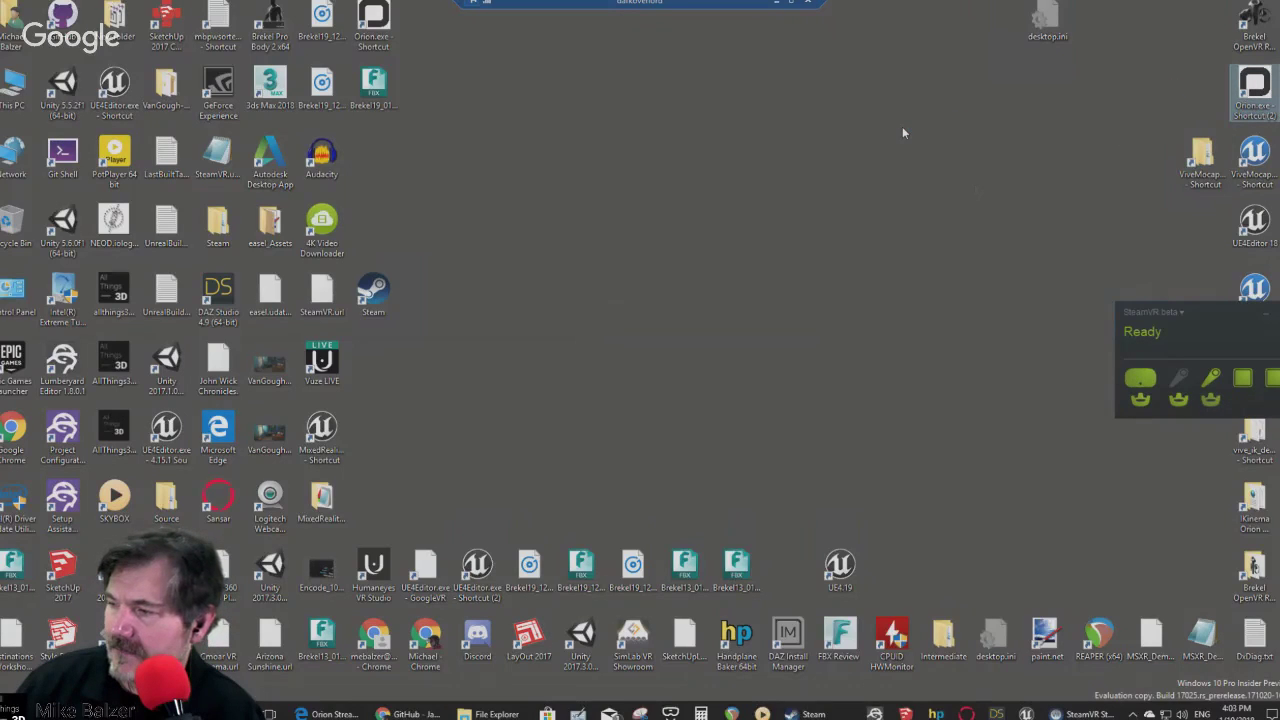
left_click_drag(678, 176, 731, 84)
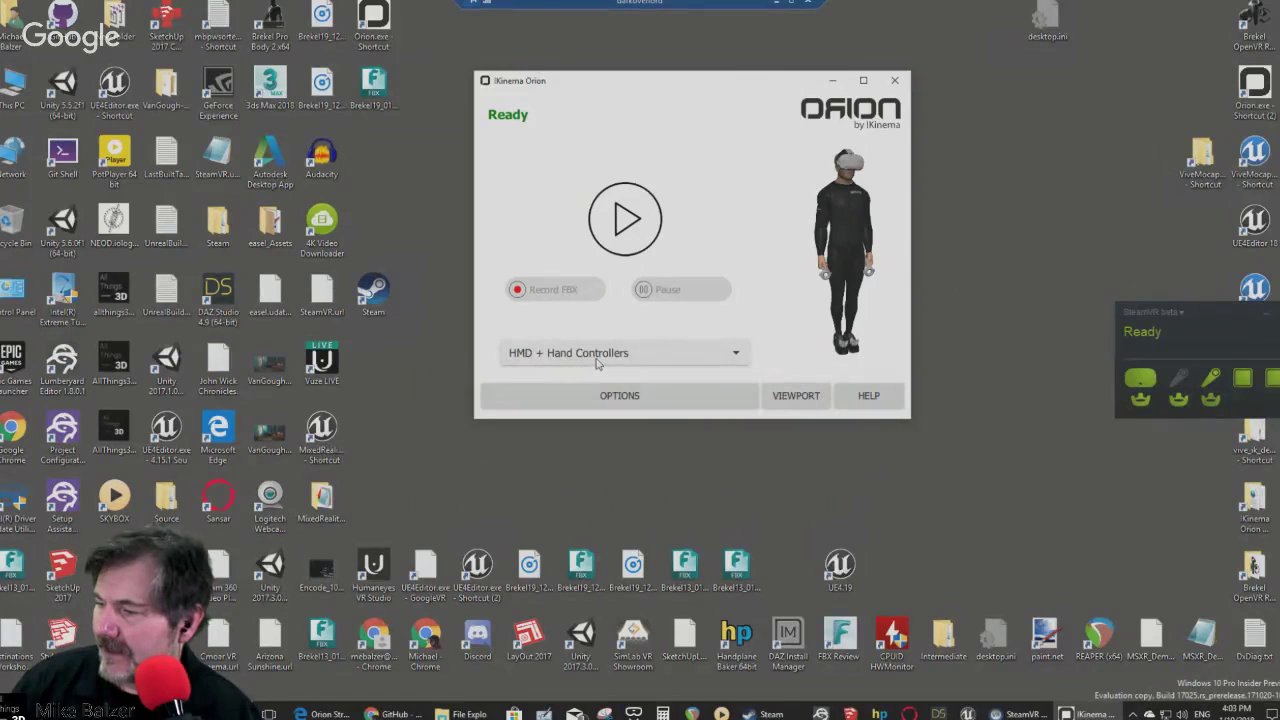
left_click(597, 356)
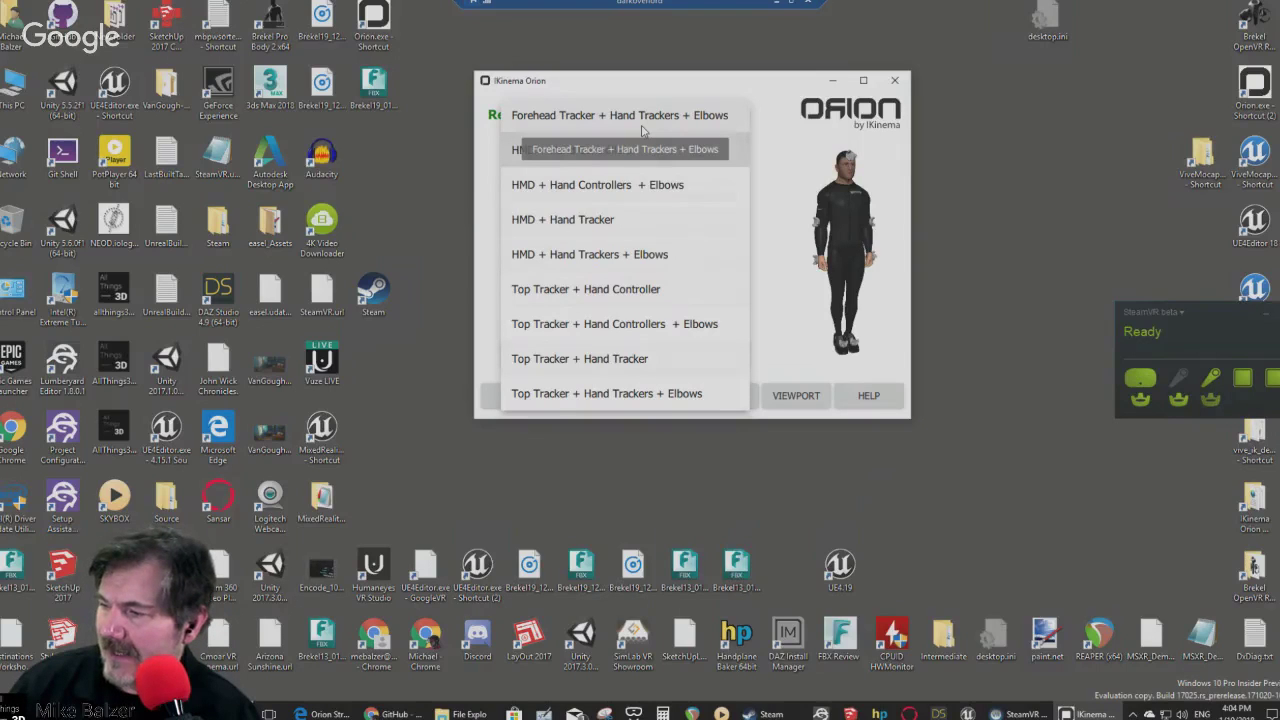
left_click(591, 188)
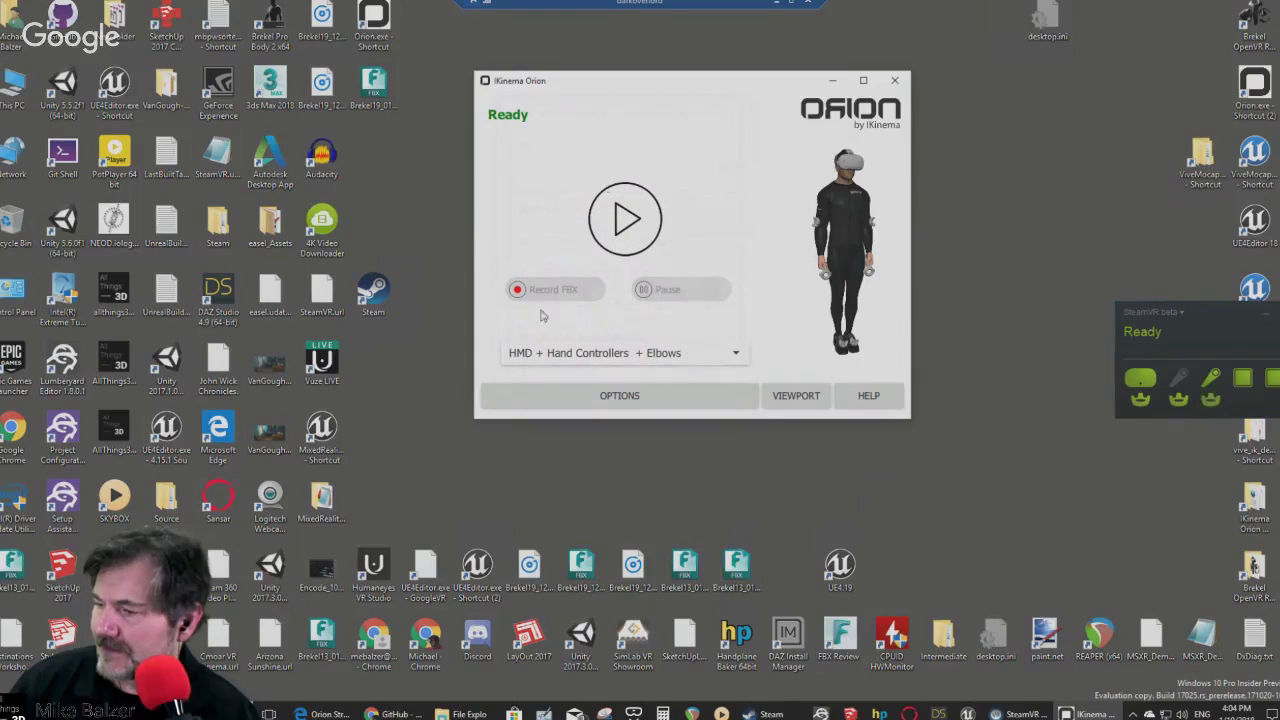
Look at Orion's input options and the available tracking configurations without changing either
left_click(605, 395)
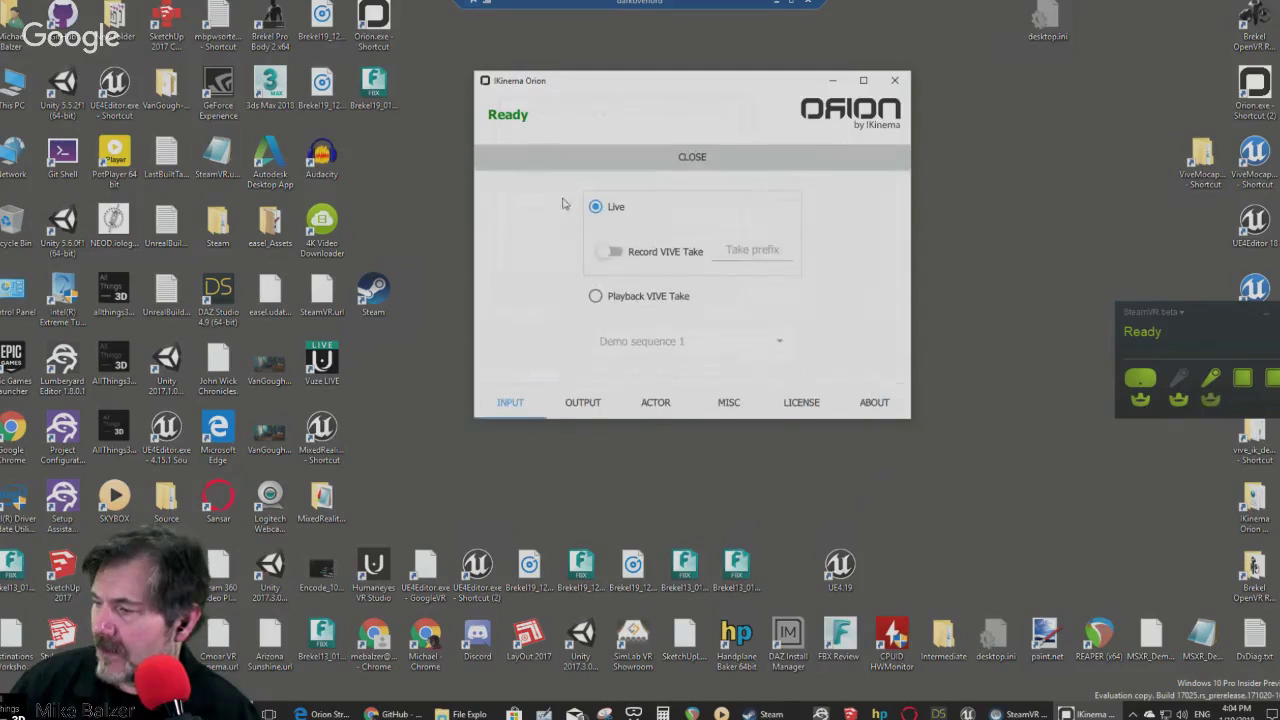
left_click(694, 160)
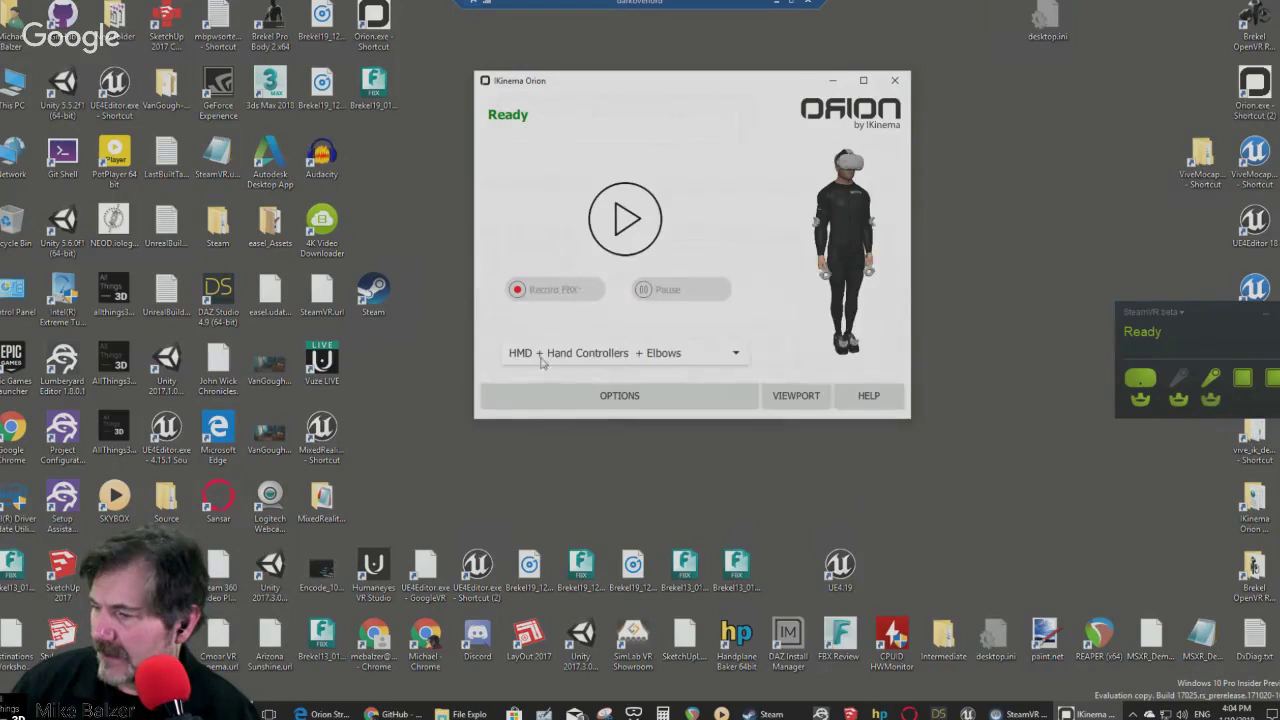
left_click(551, 360)
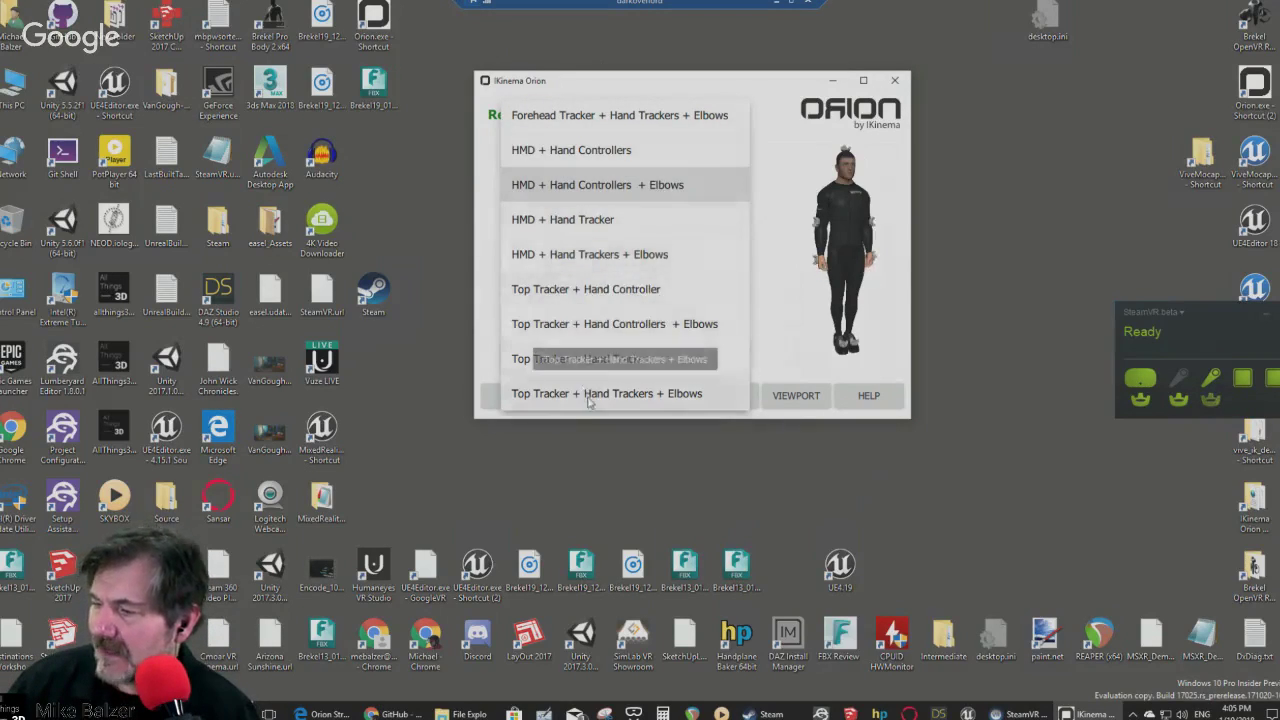
left_click(777, 329)
Set Orion's input source to Playback VIVE Take and move the Orion window aside to free the desktop
left_click(631, 393)
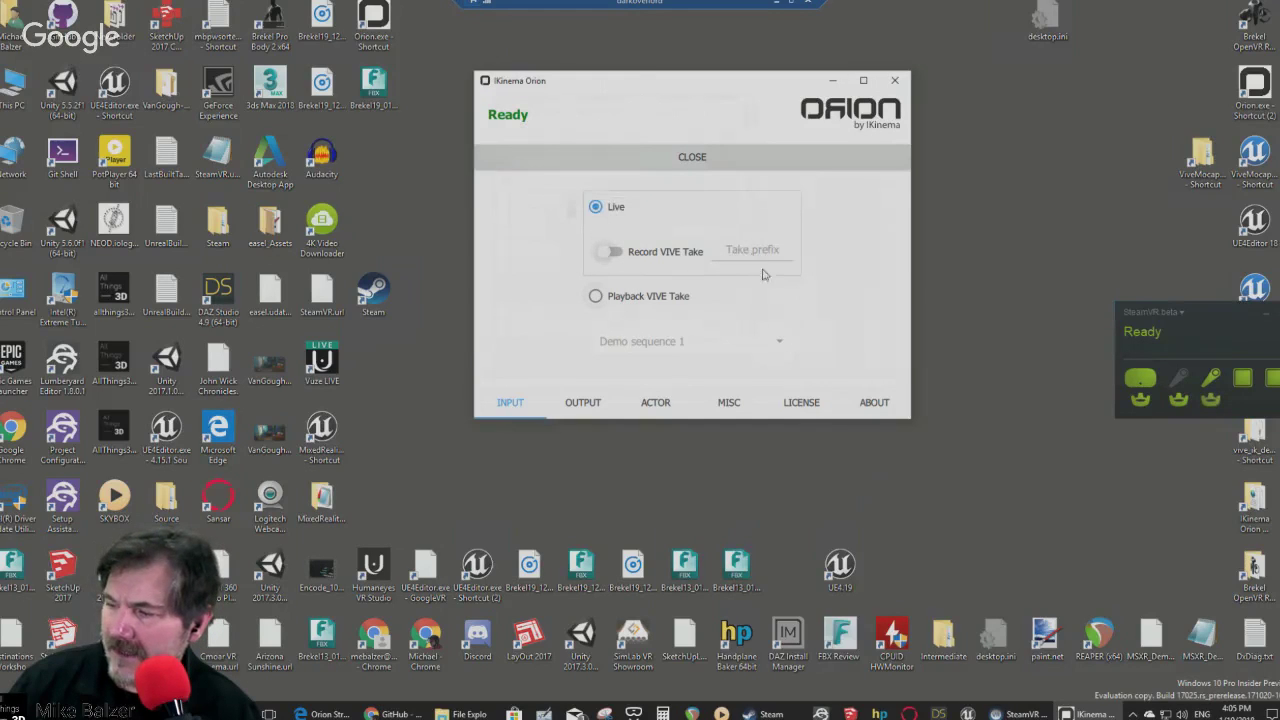
left_click(614, 300)
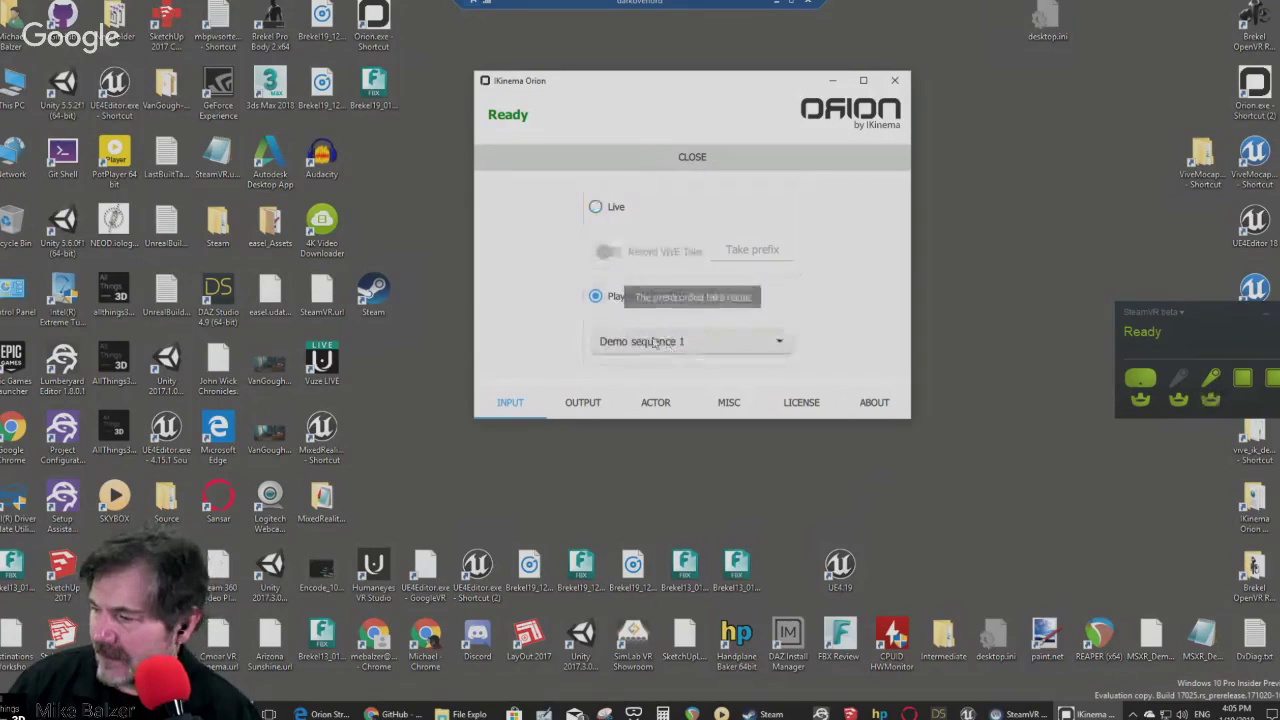
left_click_drag(686, 86, 203, 83)
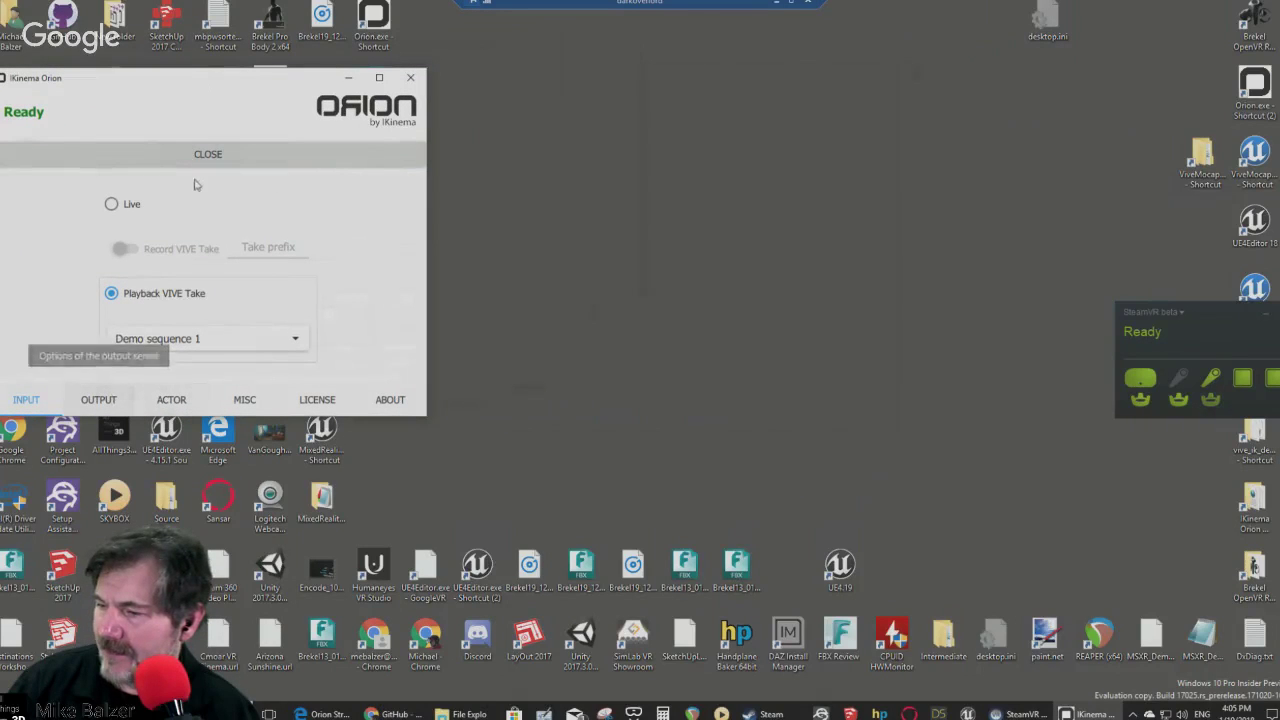
left_click(221, 343)
left_click(221, 339)
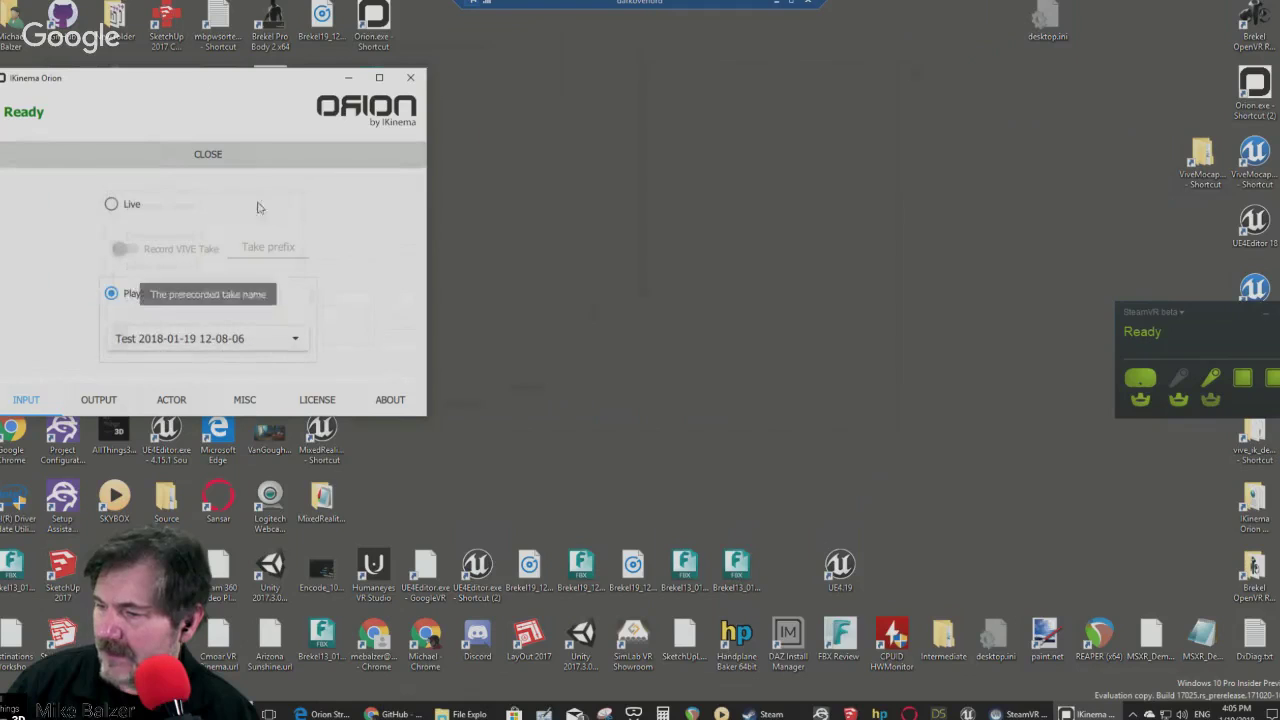
left_click(210, 156)
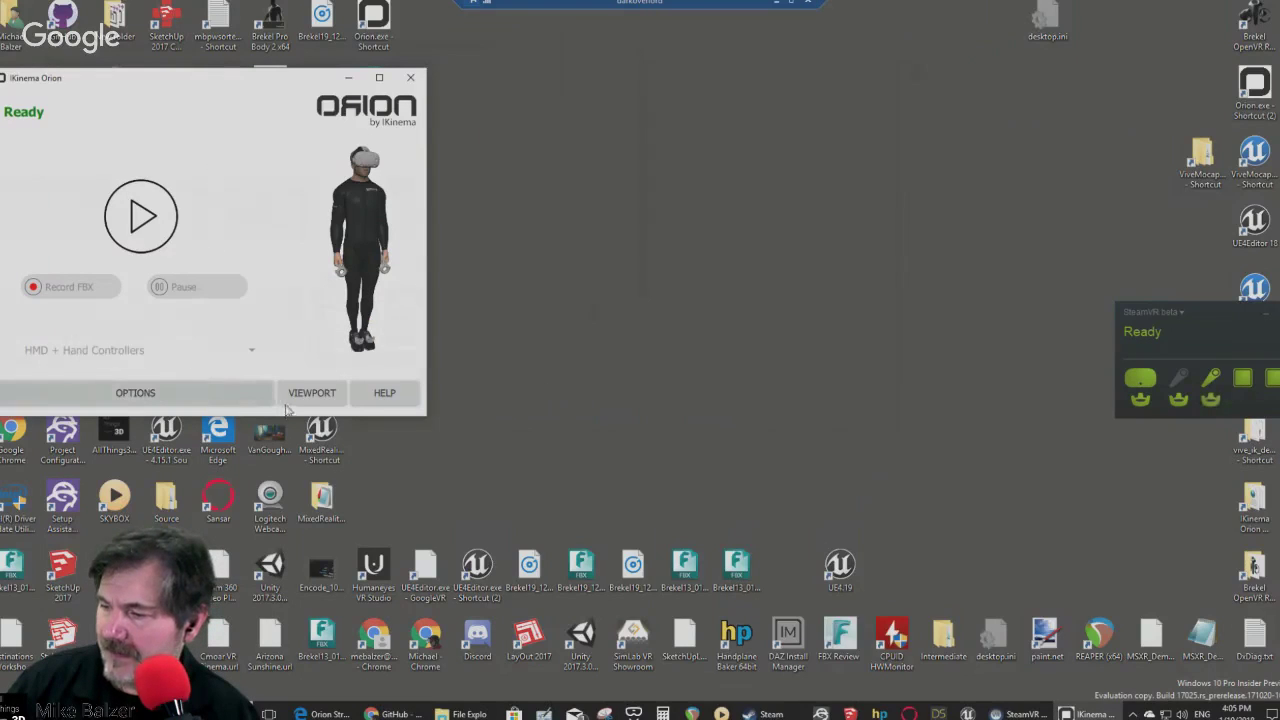
Try to open Orion's built-in viewport and dismiss the crash report
left_click(308, 393)
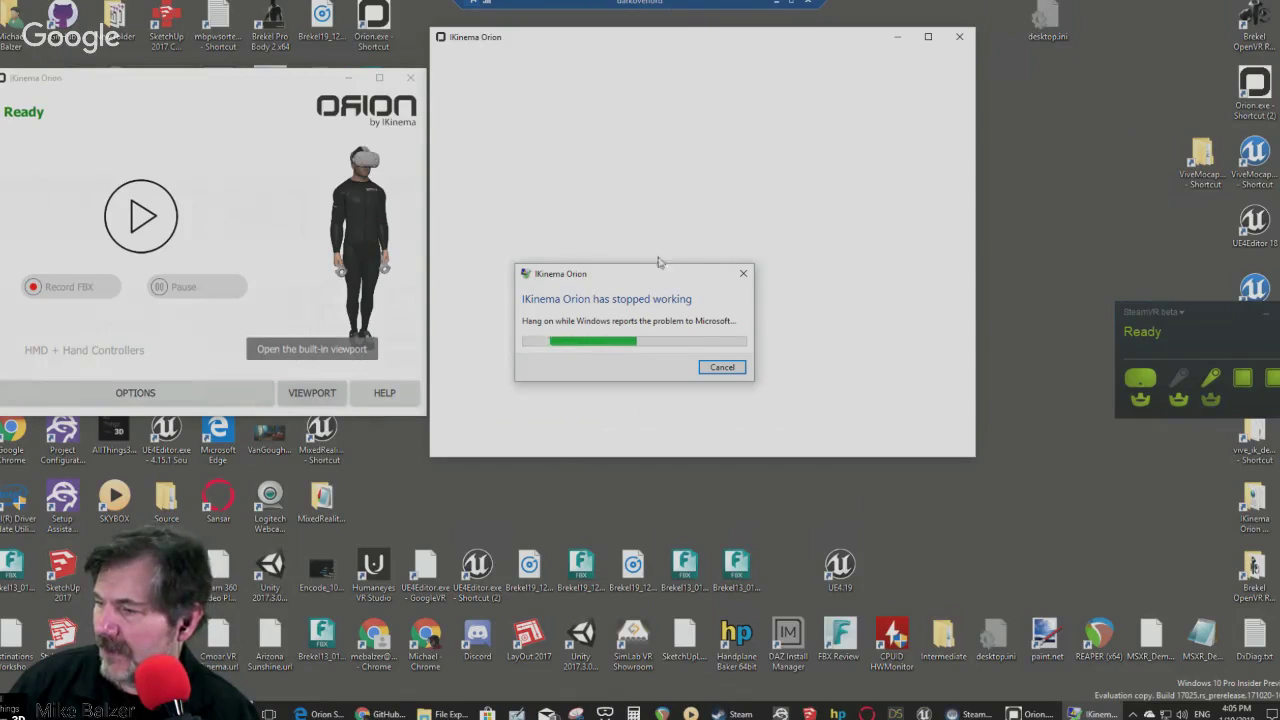
left_click(720, 367)
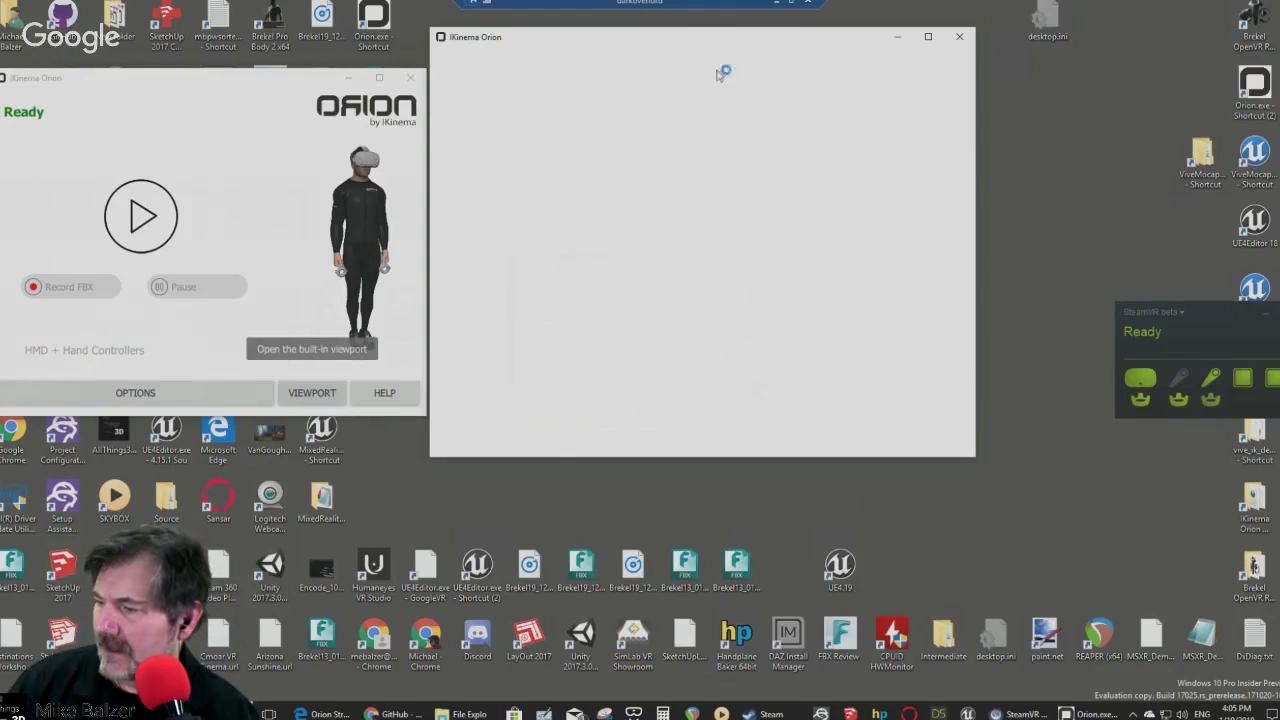
left_click(720, 367)
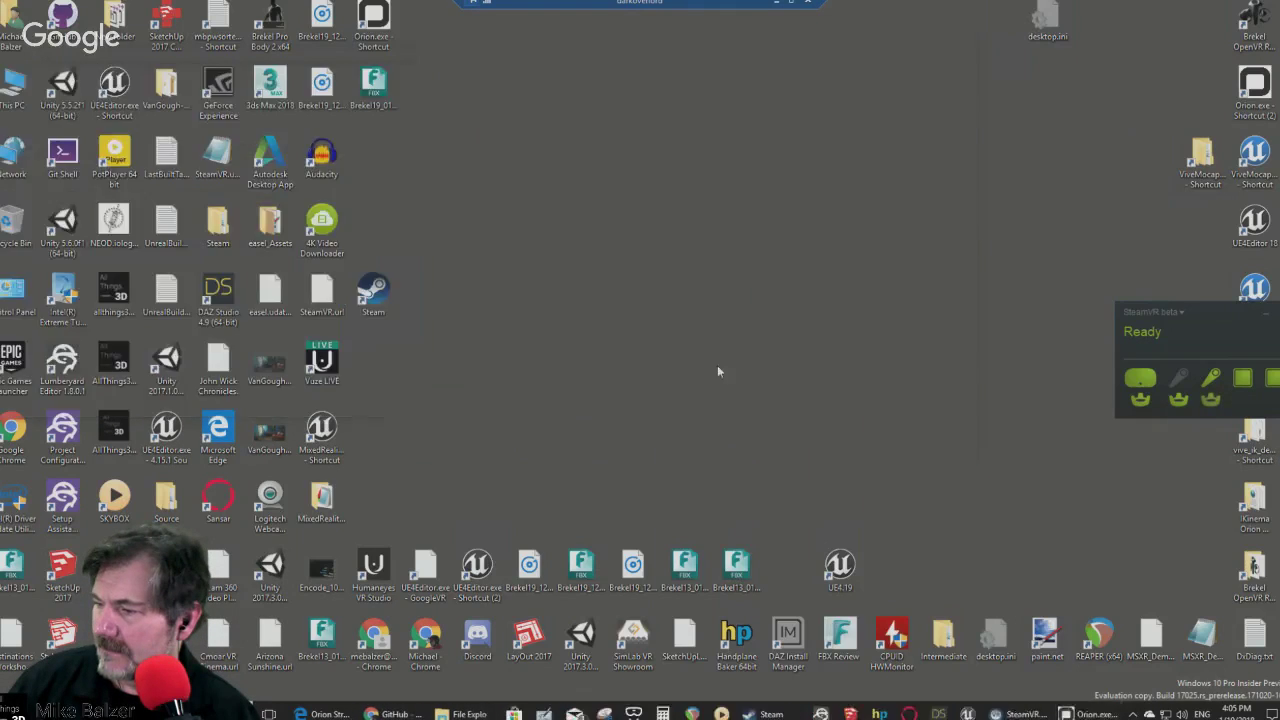
Relaunch IKinema Orion, move its window aside, try the built-in viewport again, and dismiss the crash report
left_click(1255, 90)
left_click_drag(663, 171, 258, 117)
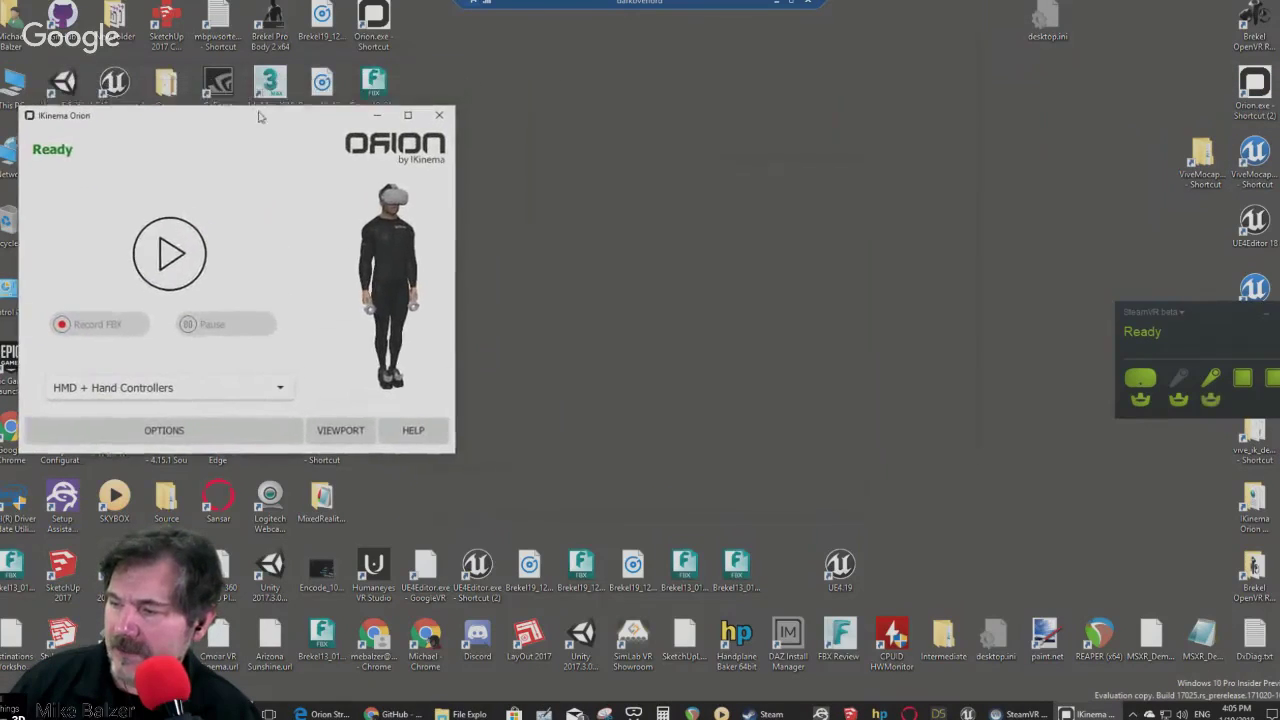
left_click(342, 432)
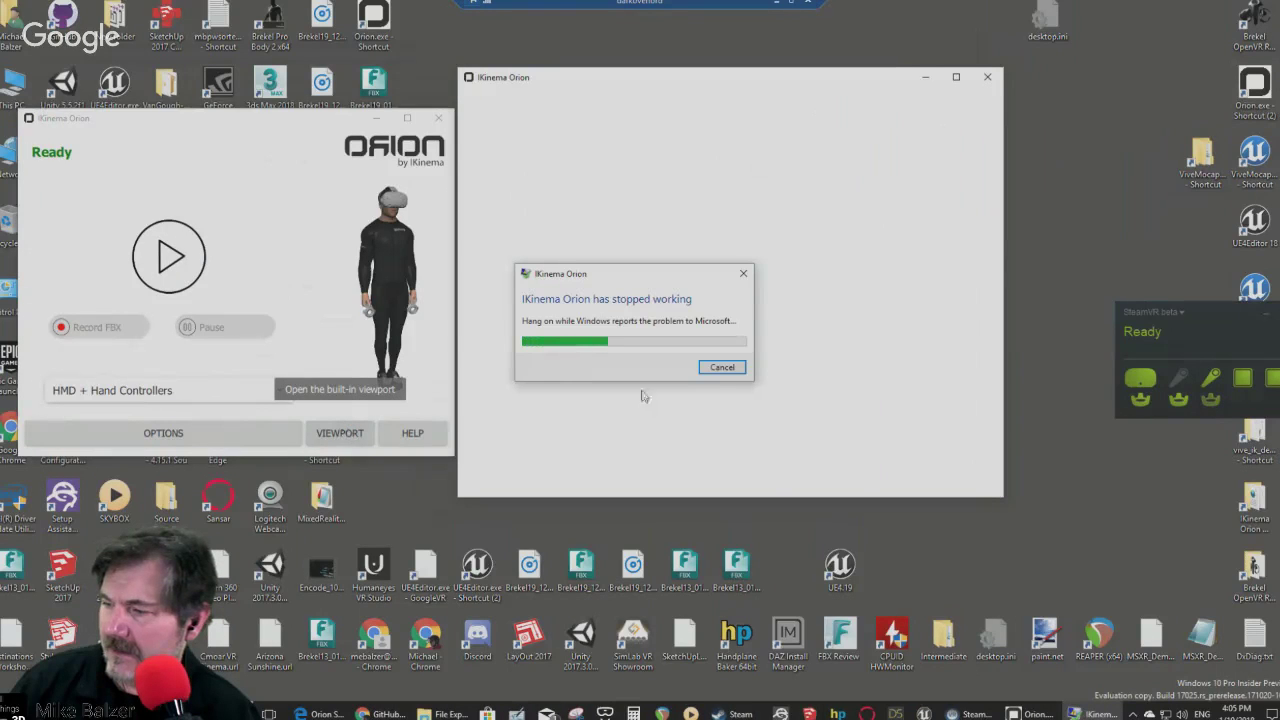
left_click(738, 368)
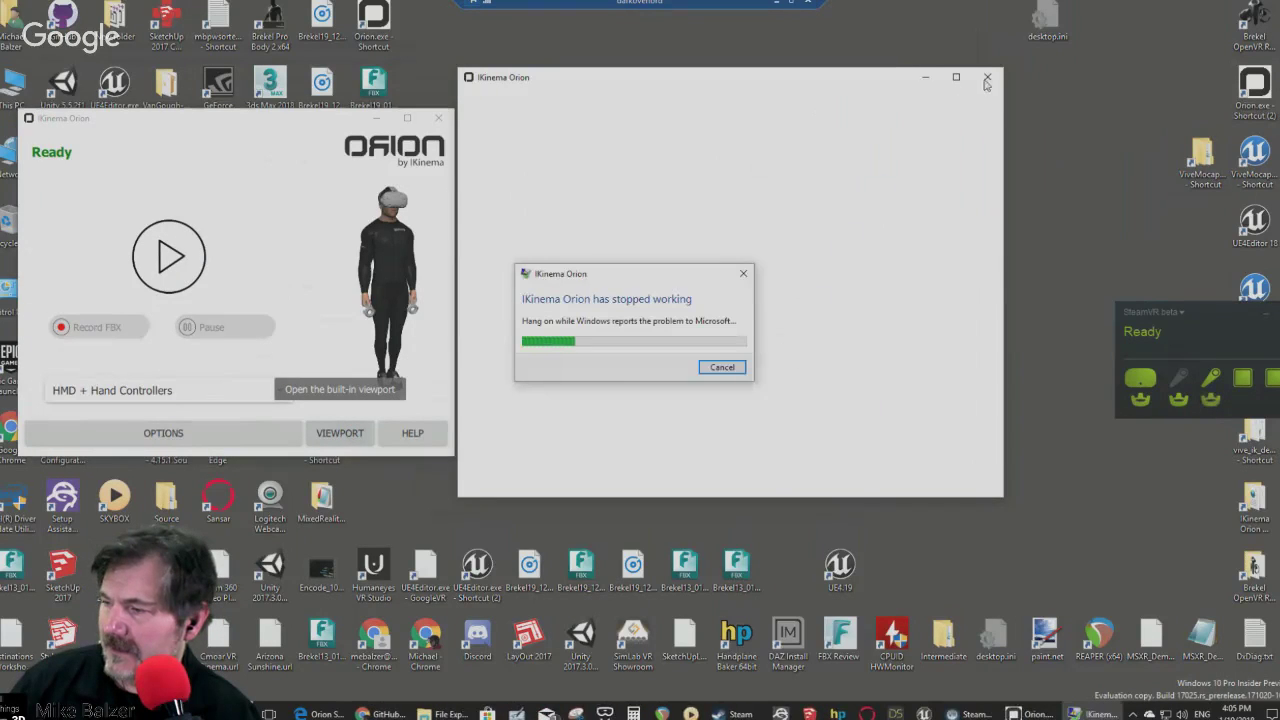
left_click(718, 367)
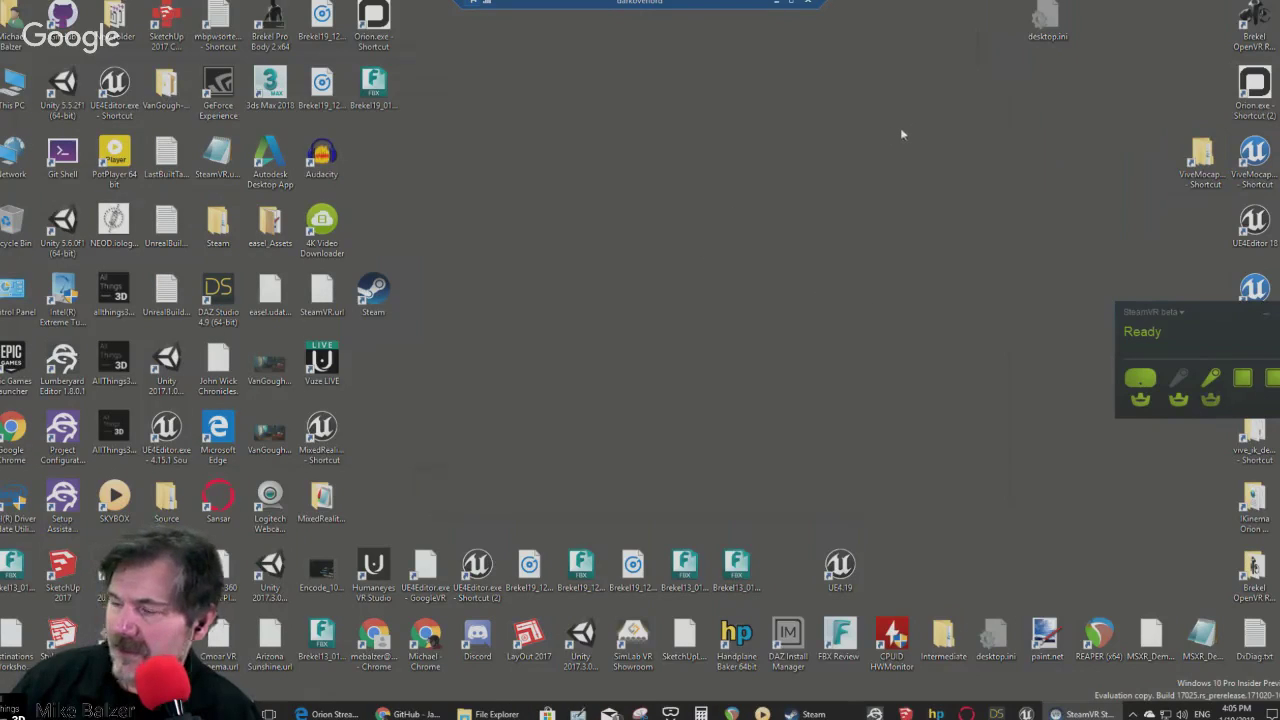
Start IKinema Orion again, reposition its window, and look at its input and output options
double_click(1252, 90)
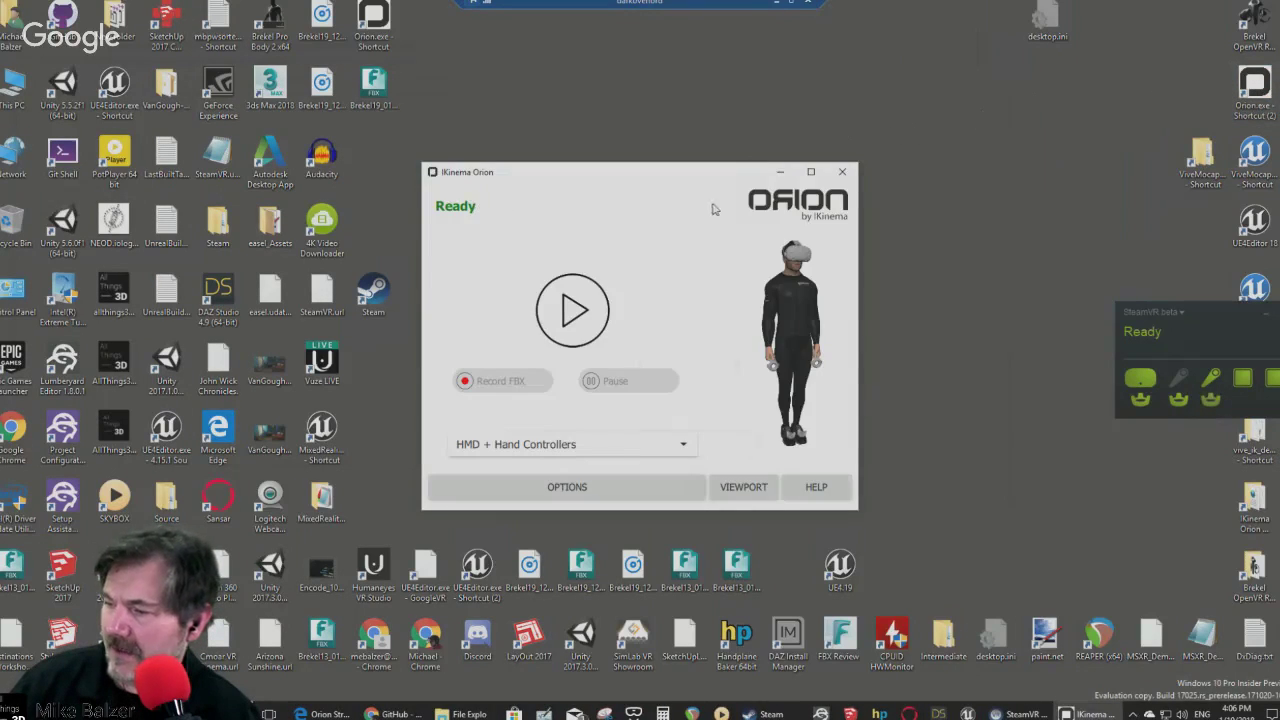
left_click_drag(700, 176, 674, 124)
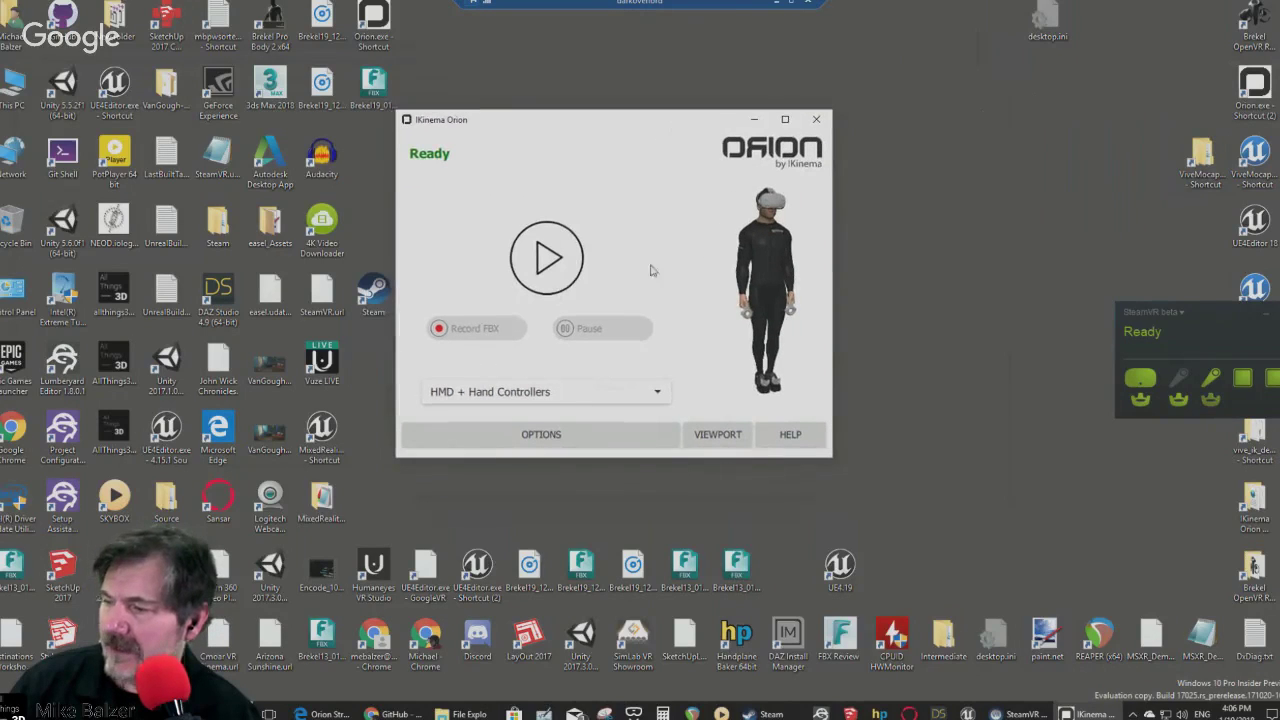
left_click(563, 436)
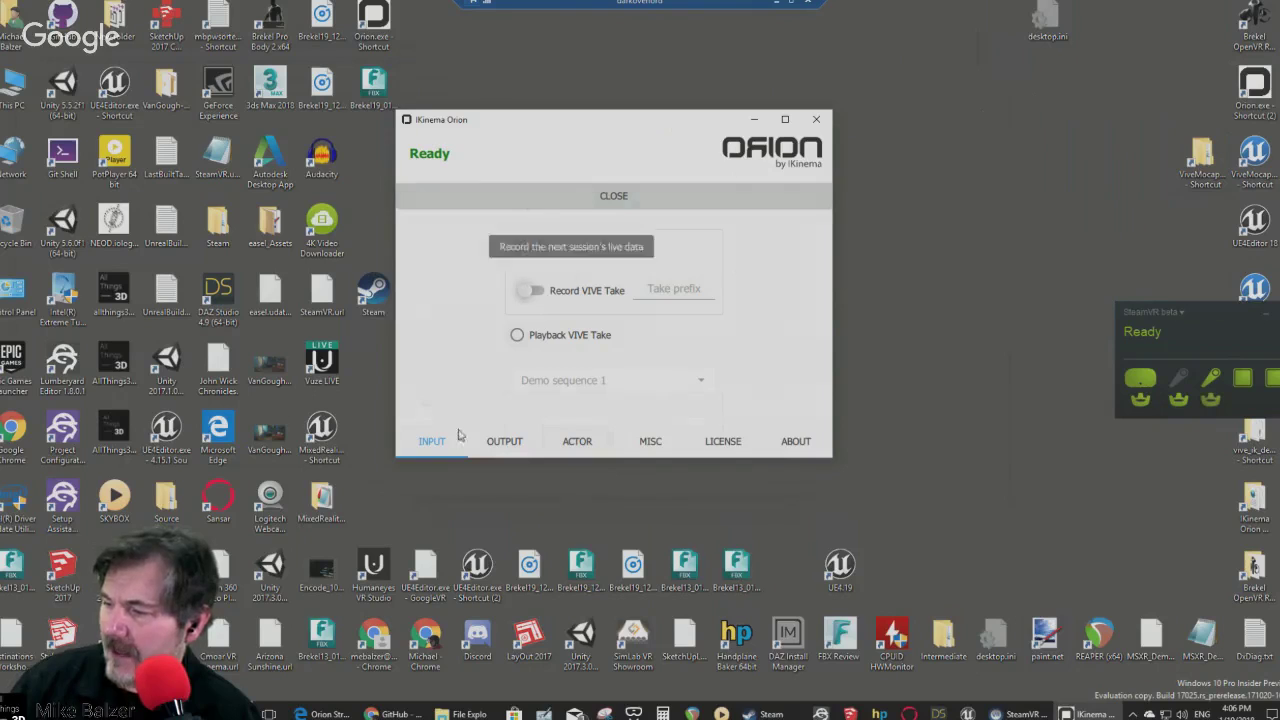
left_click(504, 441)
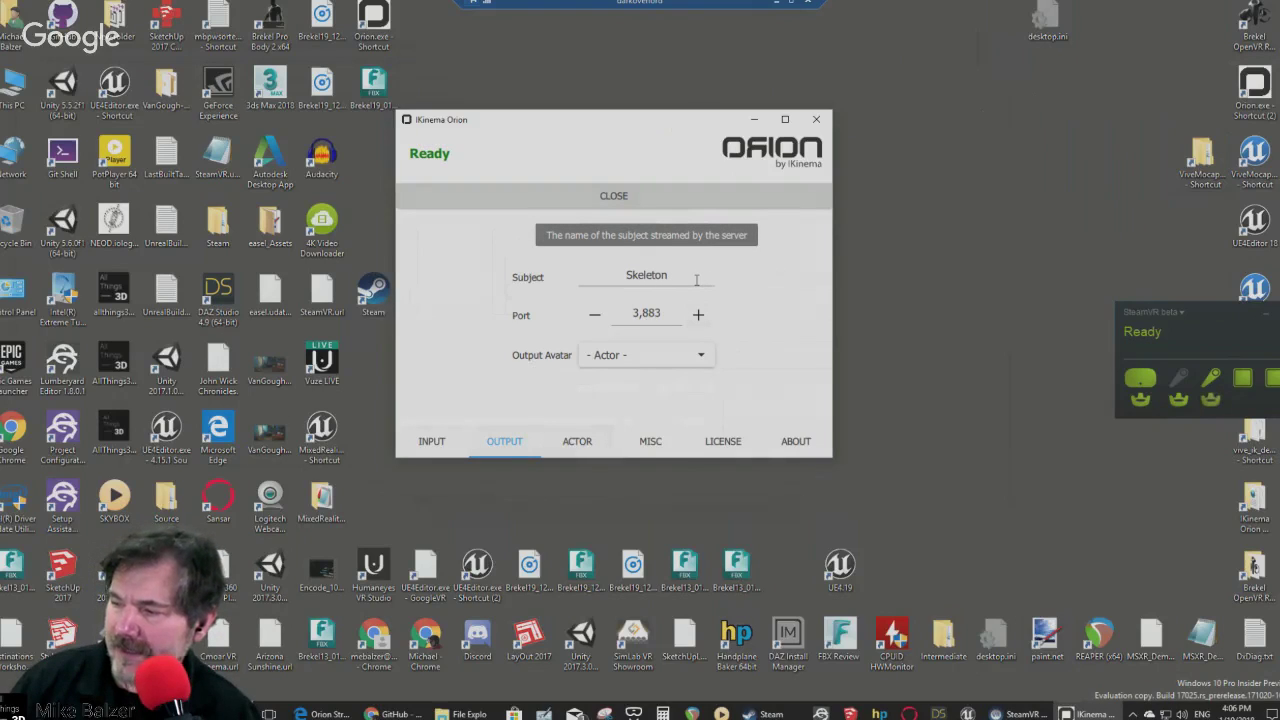
left_click(669, 361)
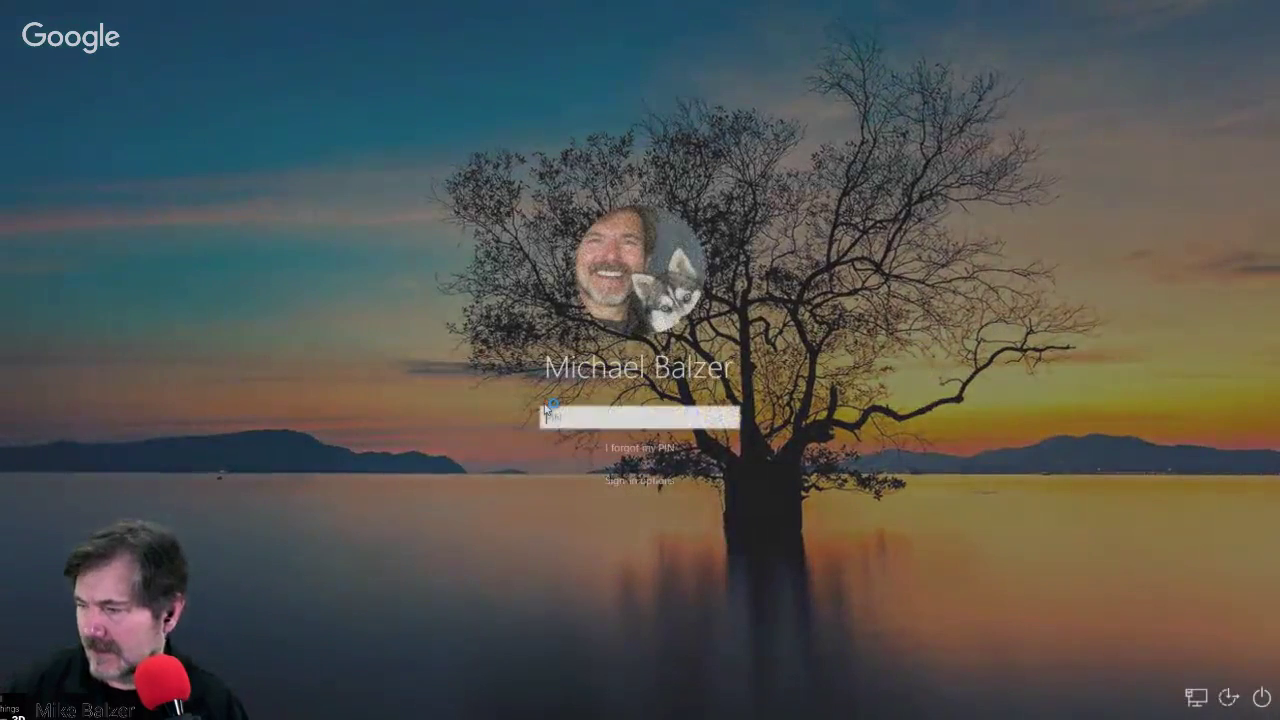
Sign in to Windows by entering the account PIN
type("•••")
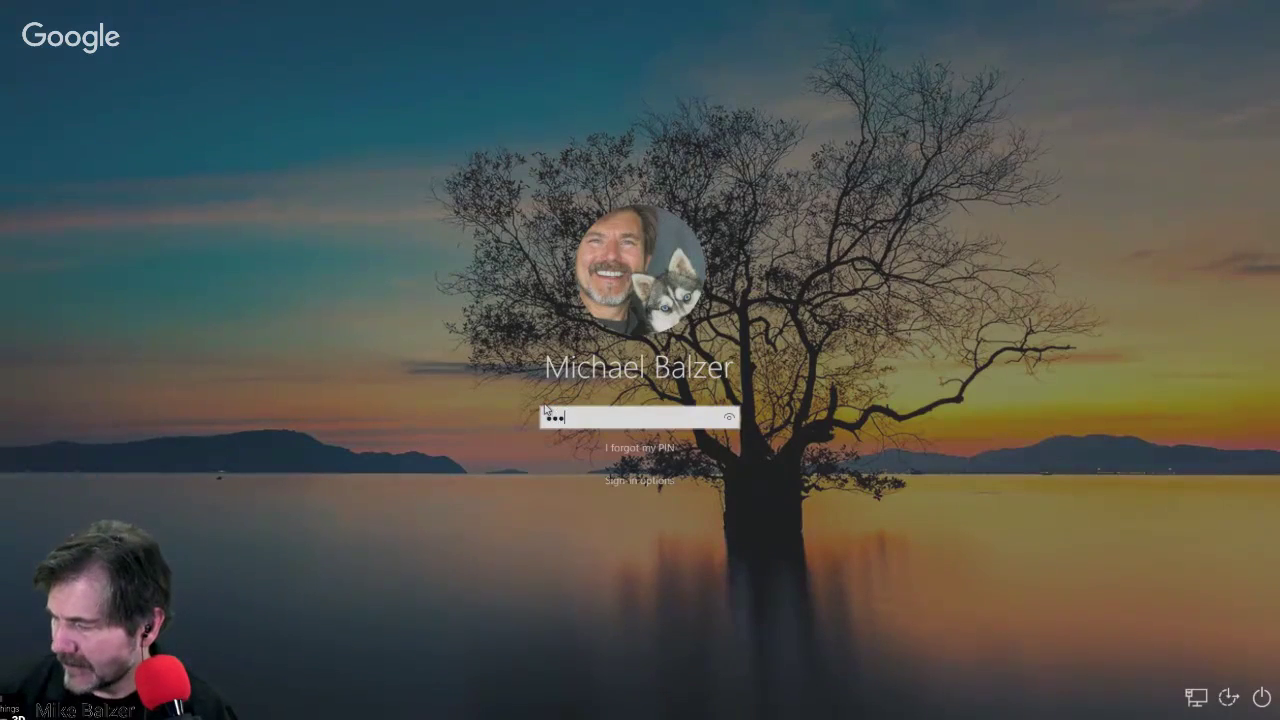
type("•")
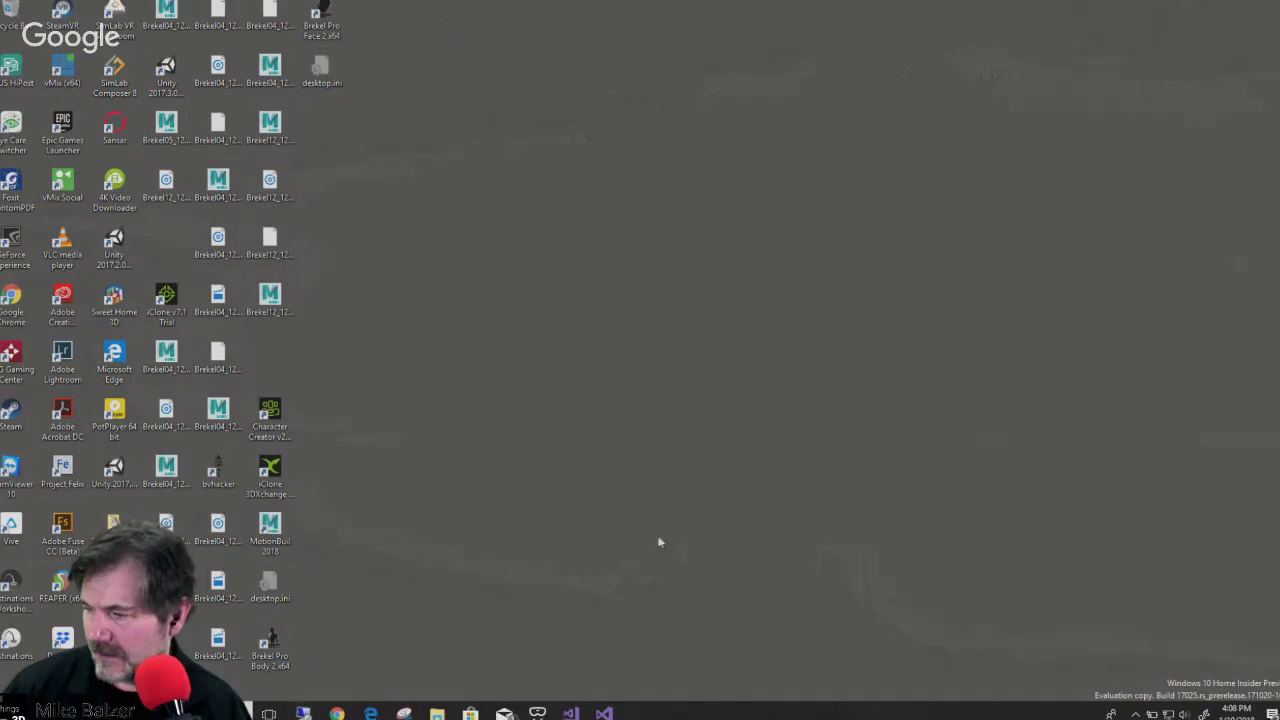
Open Remote Desktop Connection, start connecting to darkoverlord, and decline the unverified certificate
key("super")
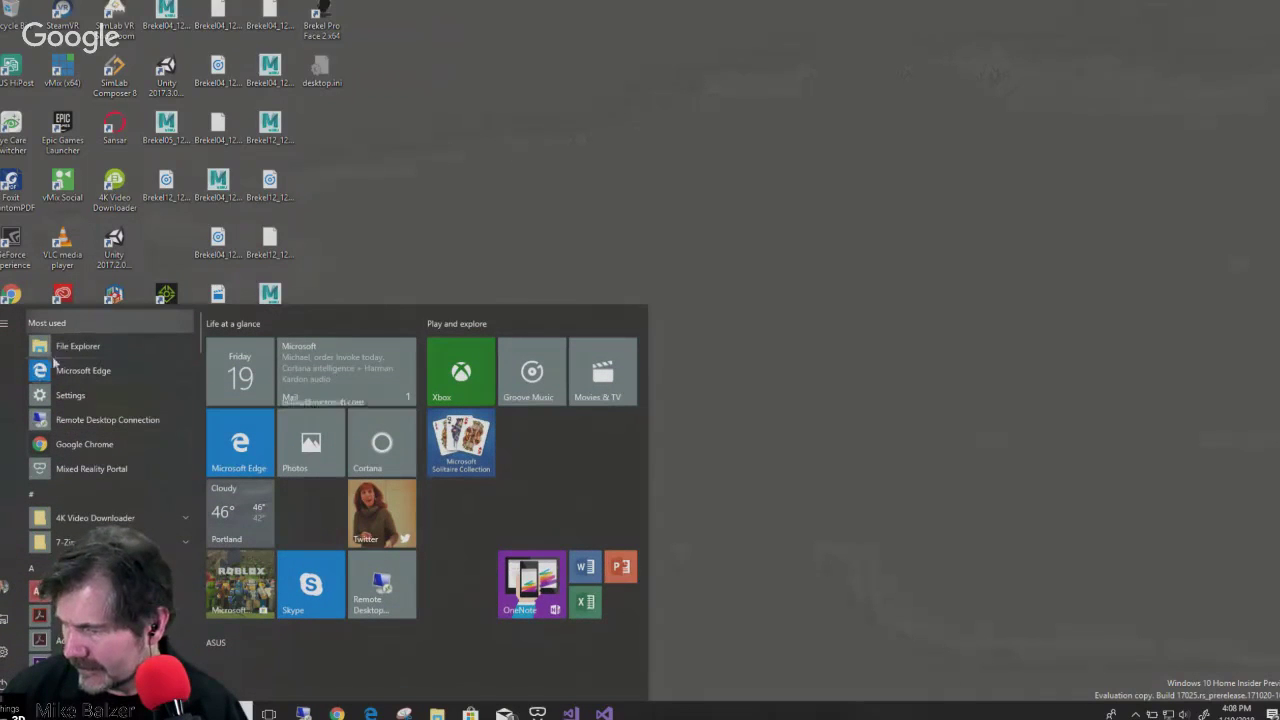
left_click(90, 419)
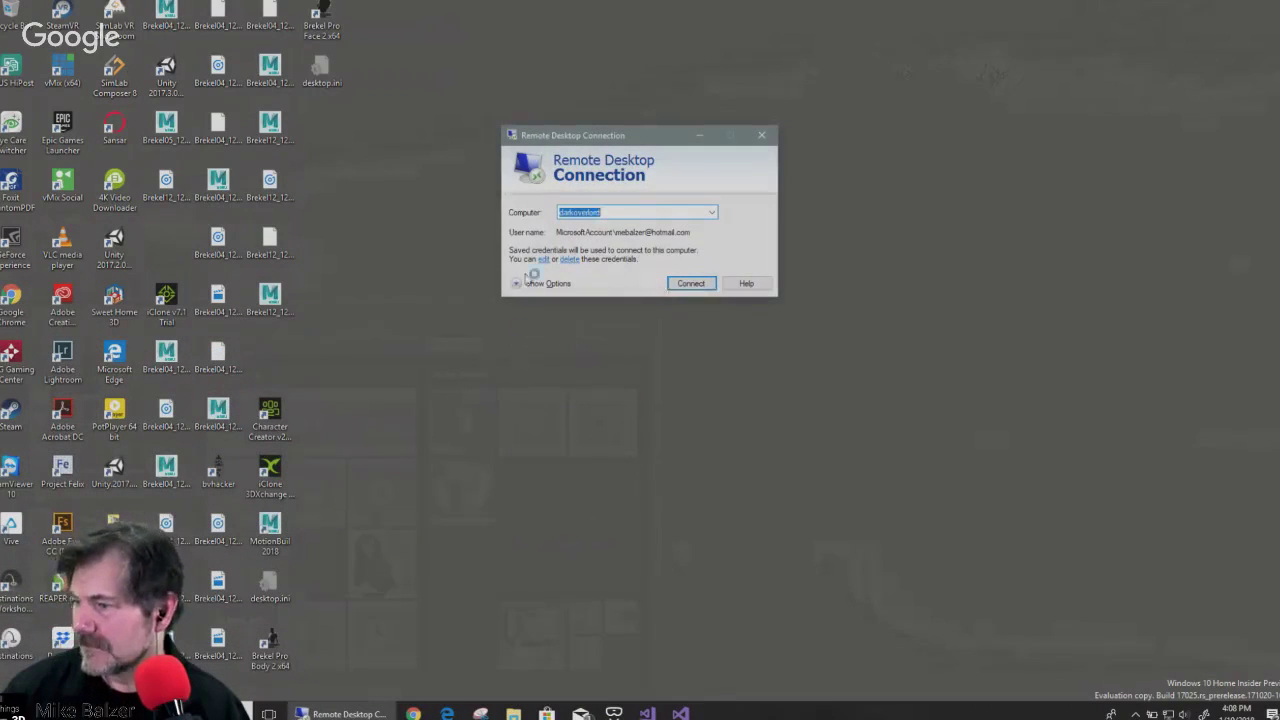
left_click(686, 284)
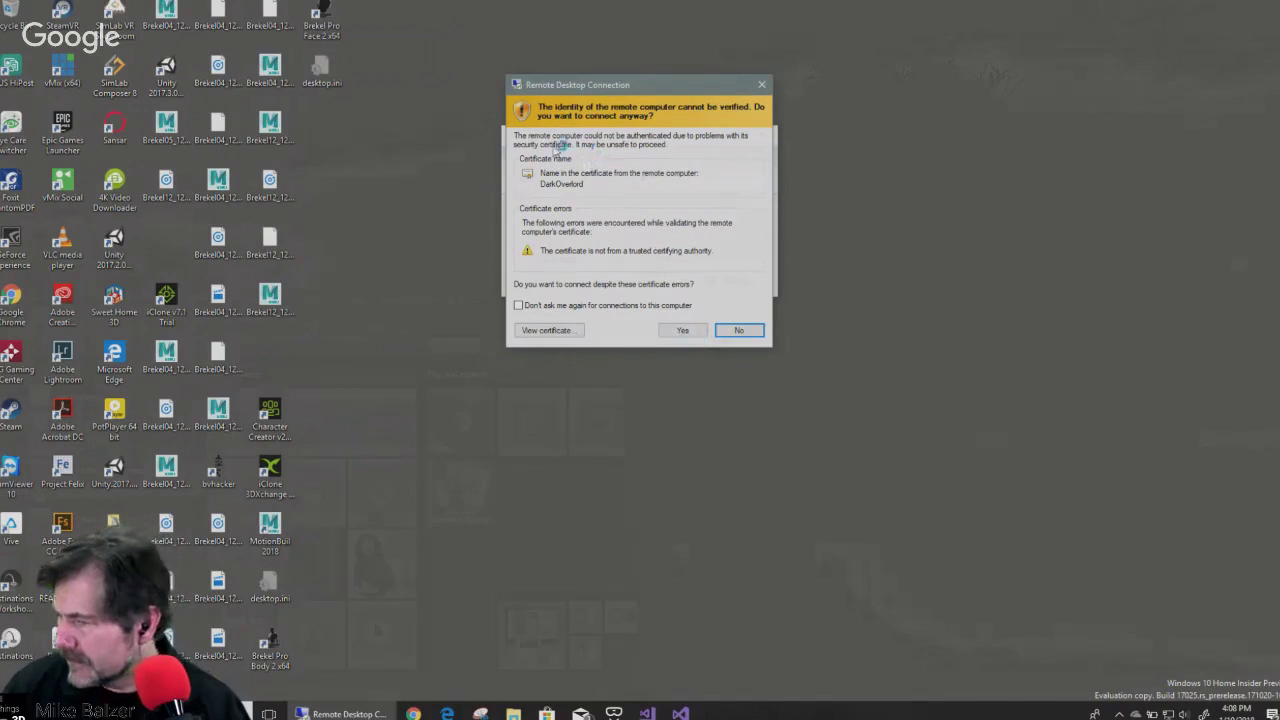
left_click(730, 333)
Set the remote desktop size to 1920 by 1080 pixels, connect to darkoverlord despite the certificate errors, and maximize the session
left_click(552, 285)
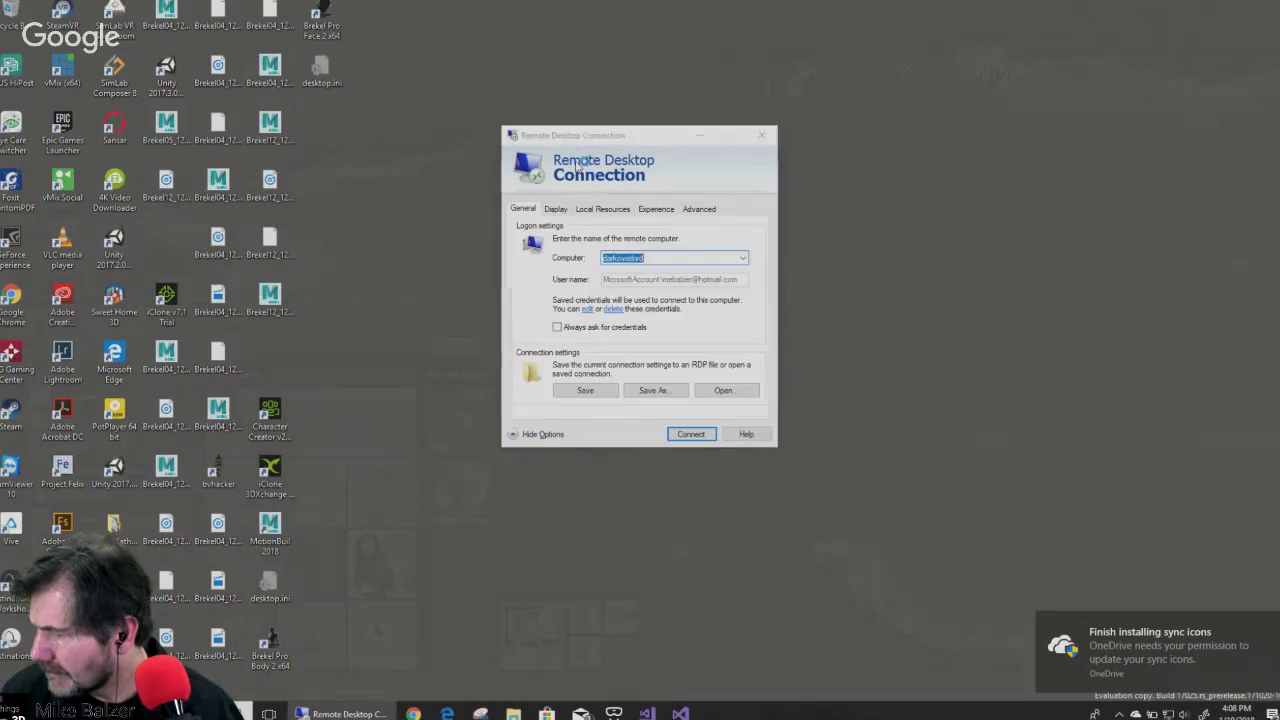
left_click(558, 209)
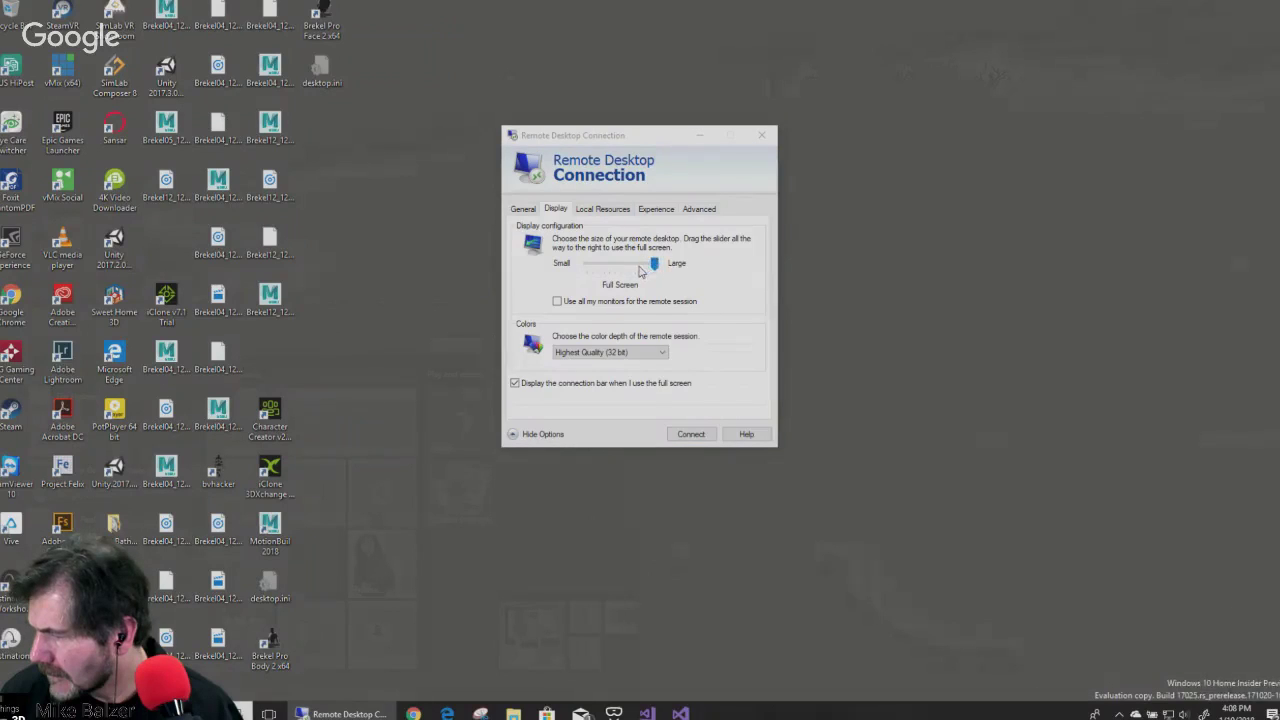
left_click_drag(646, 269, 644, 271)
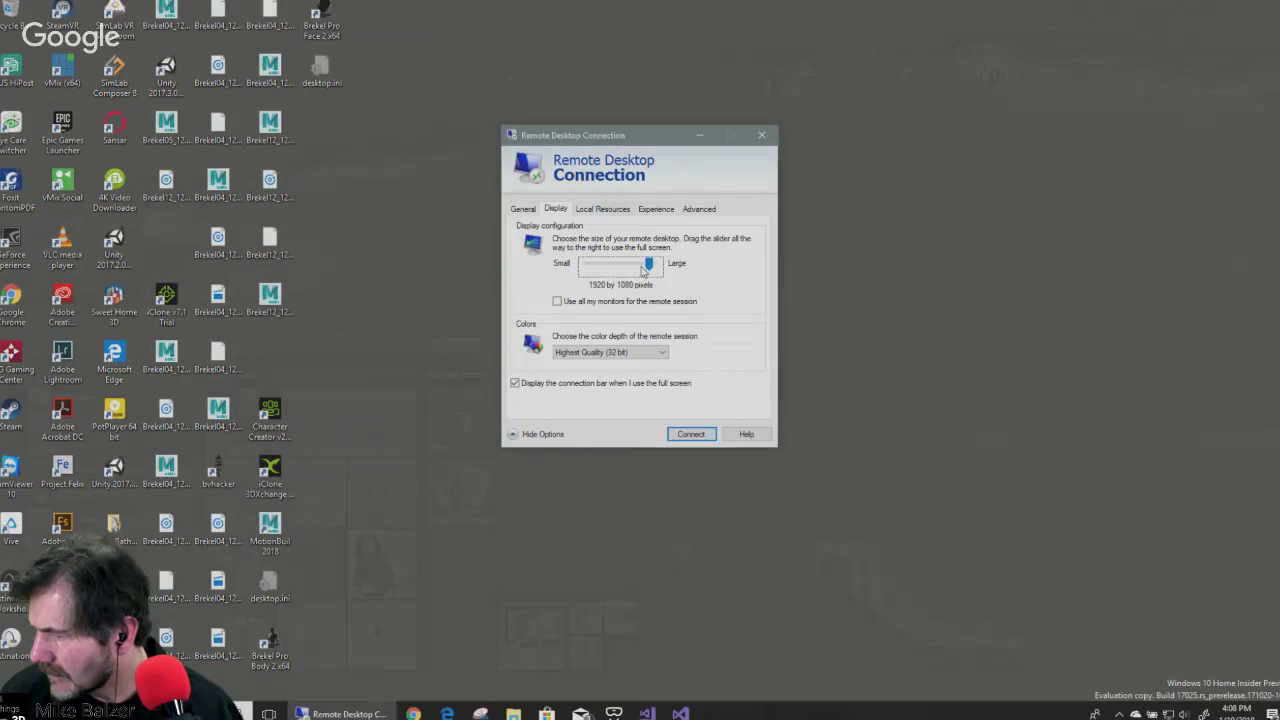
left_click(691, 434)
left_click(682, 404)
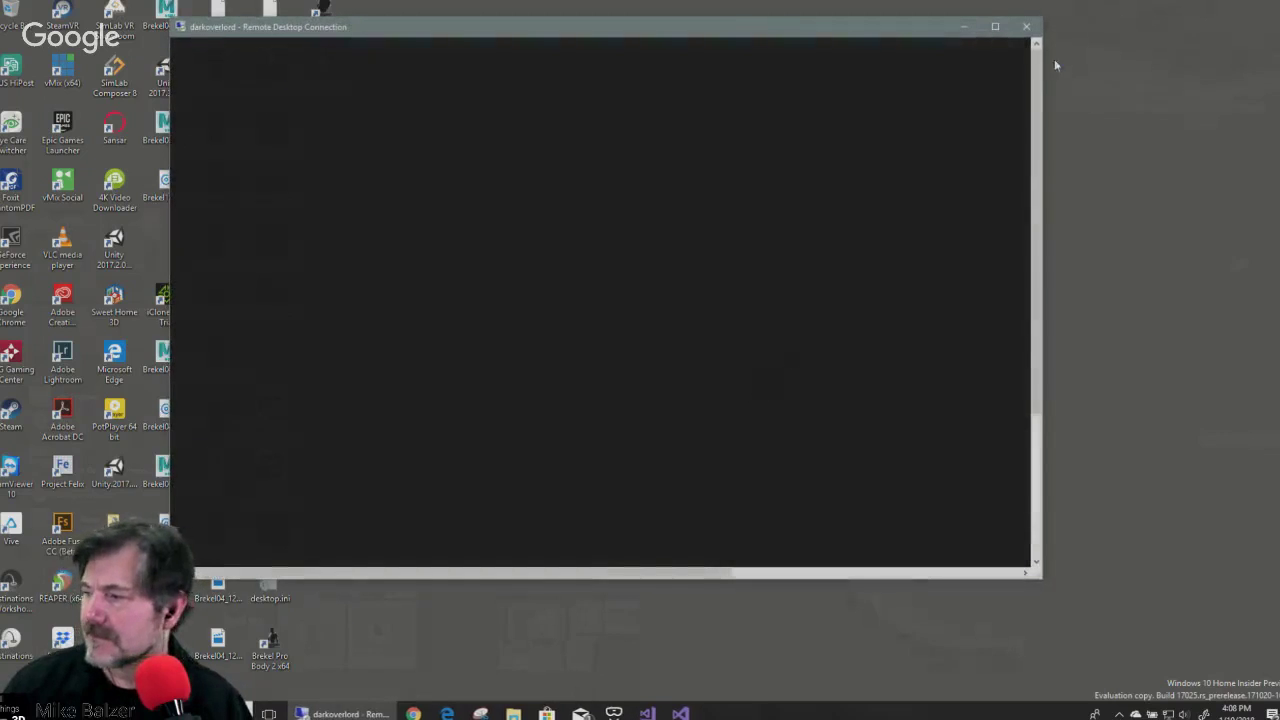
left_click(995, 26)
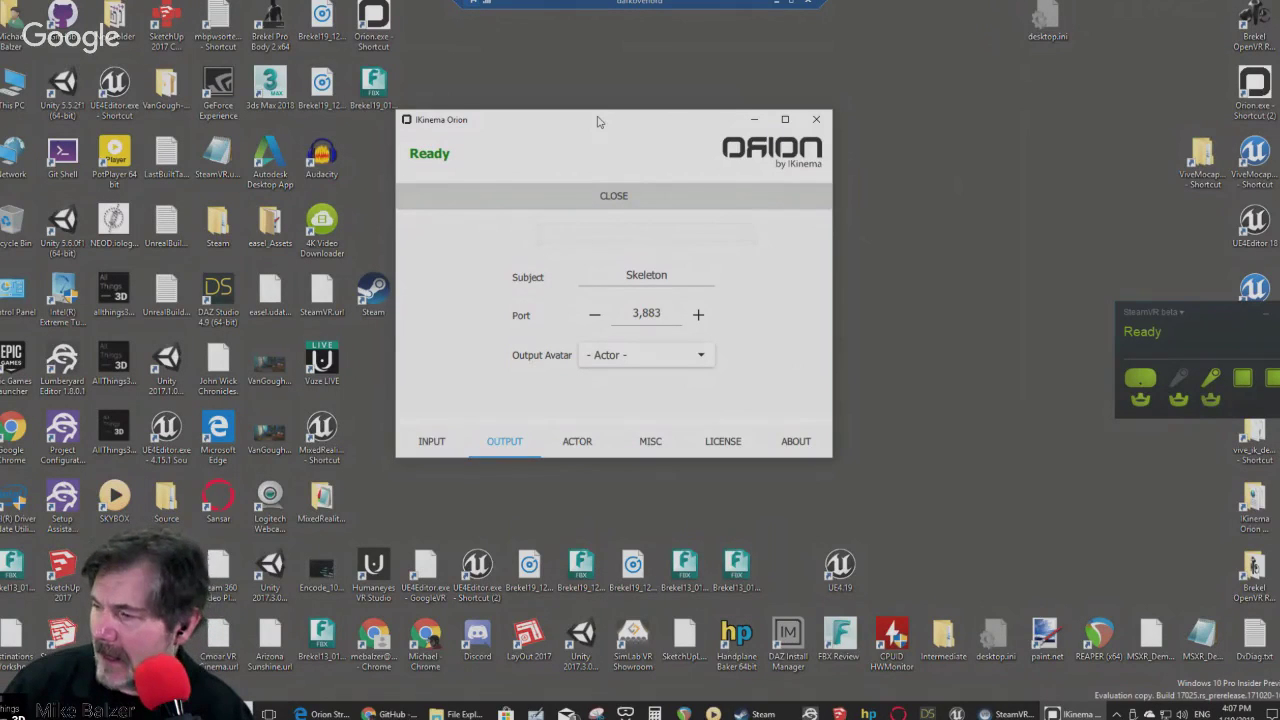
Review Orion's output avatar choices and its actor, miscellaneous, license, version and input options, and close Orion
left_click_drag(563, 124, 628, 101)
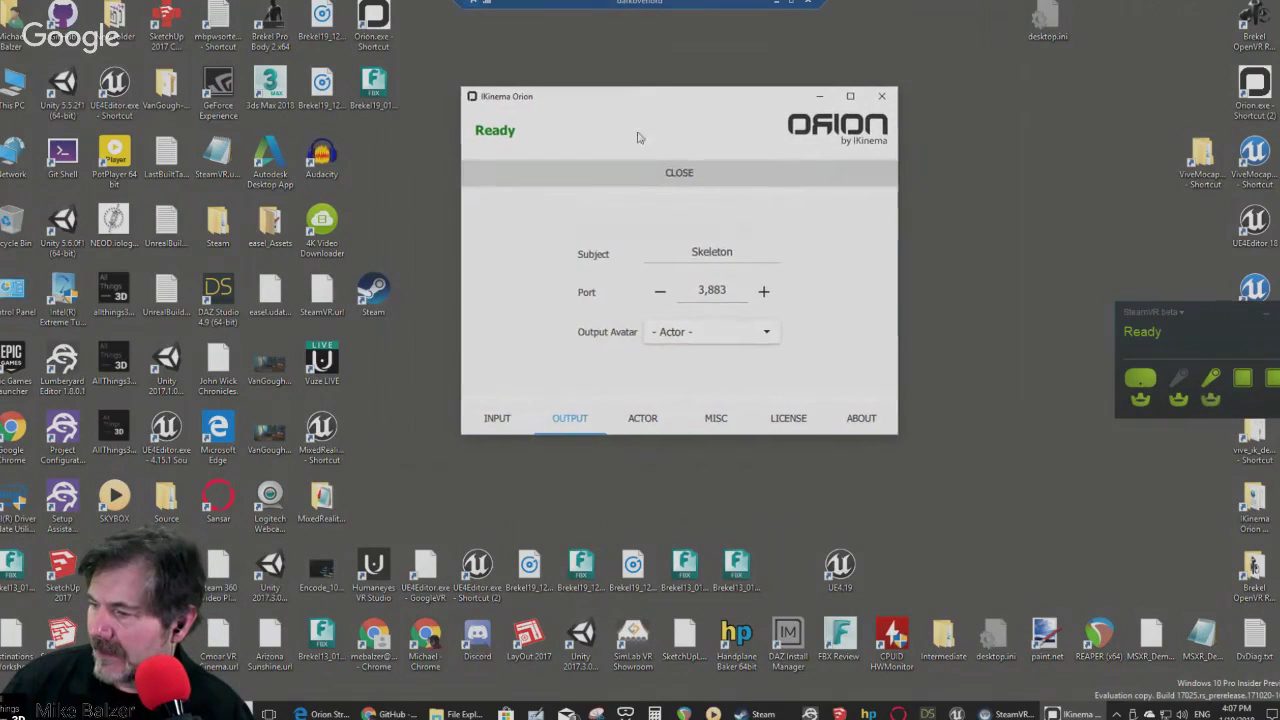
left_click(702, 339)
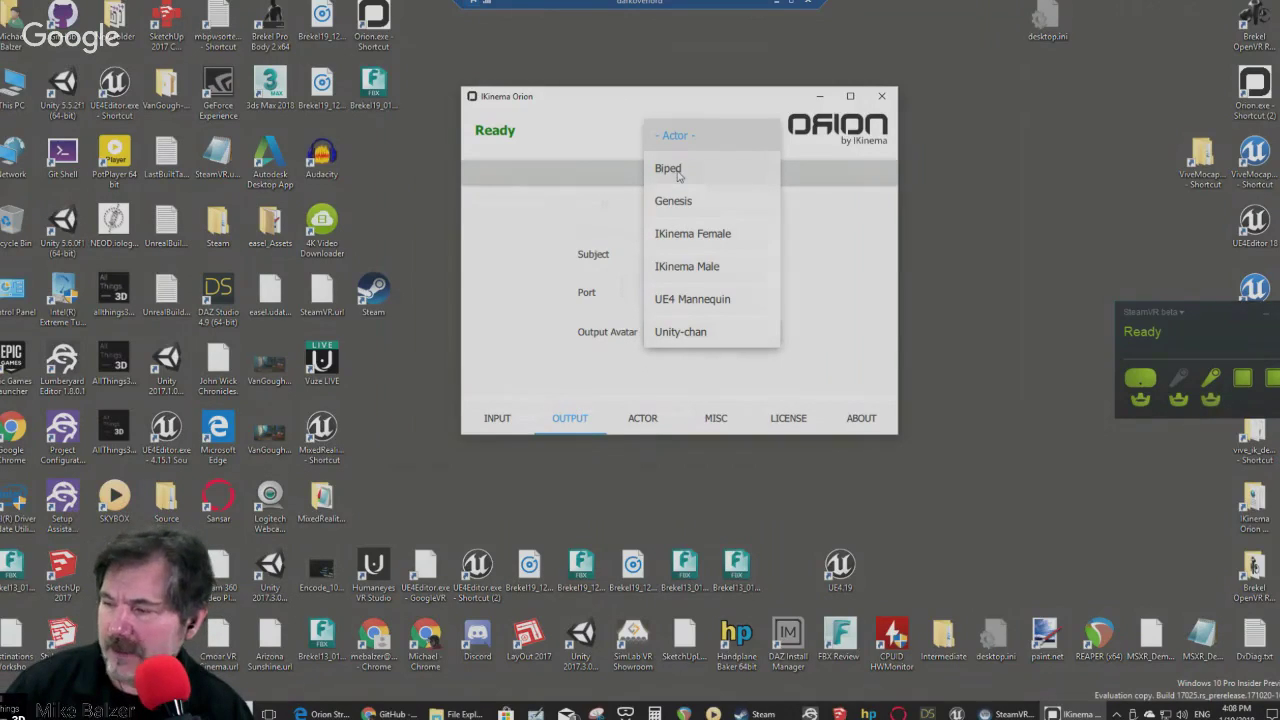
left_click(640, 418)
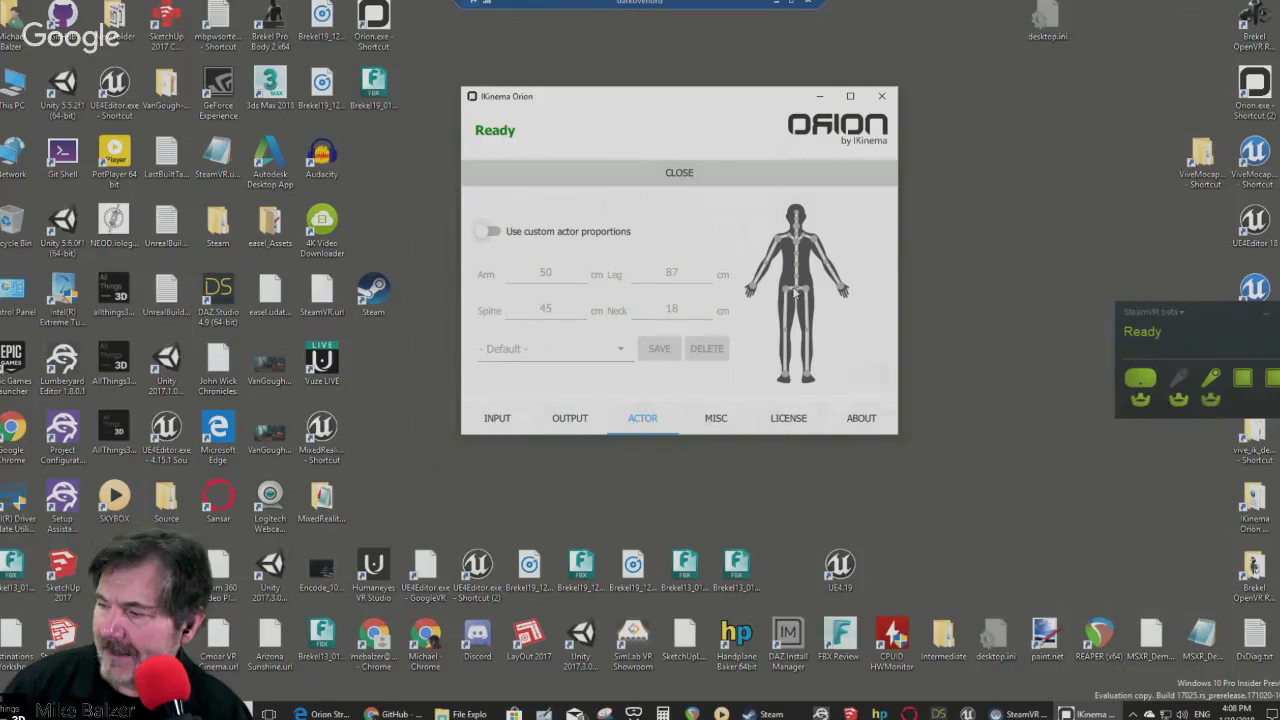
left_click(715, 420)
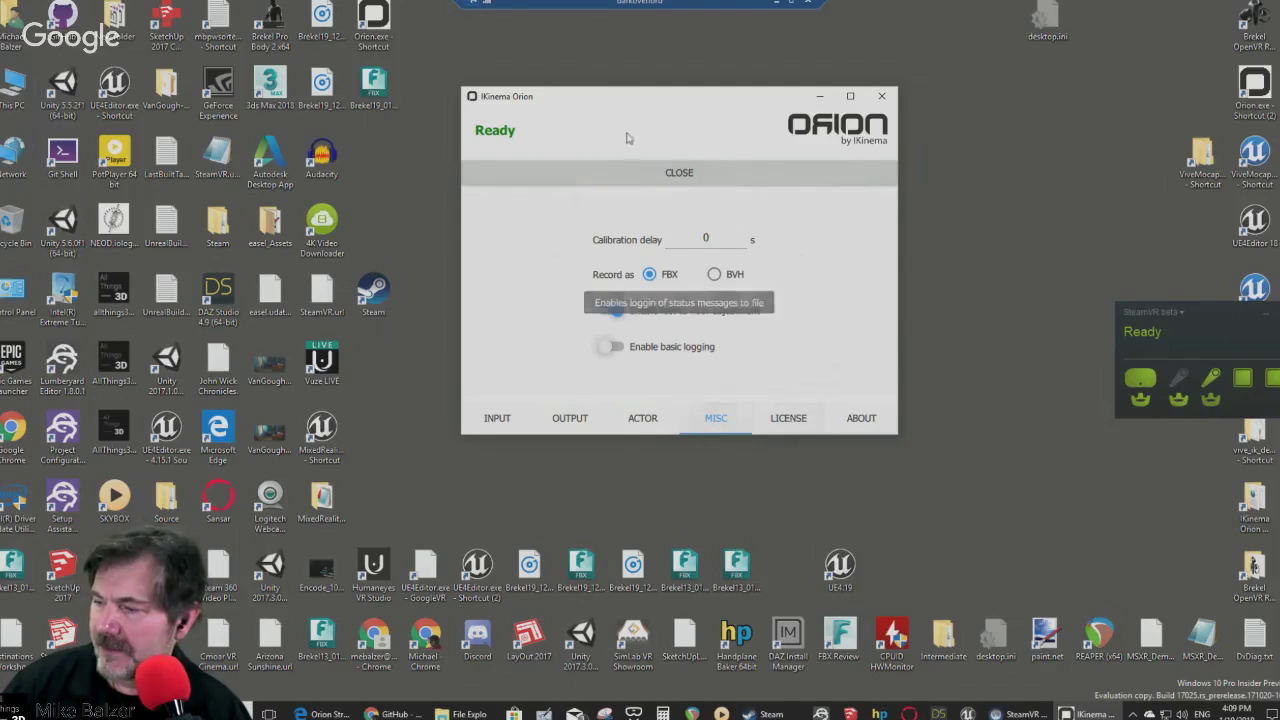
left_click(788, 418)
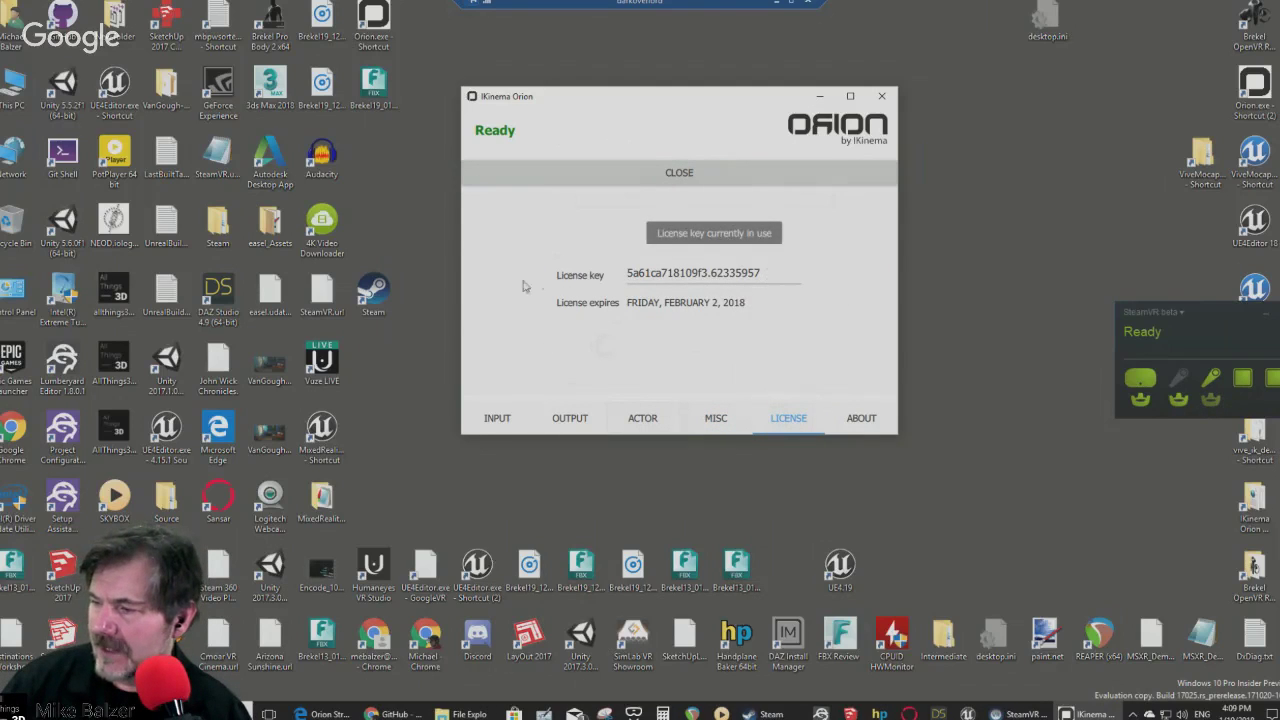
left_click(862, 419)
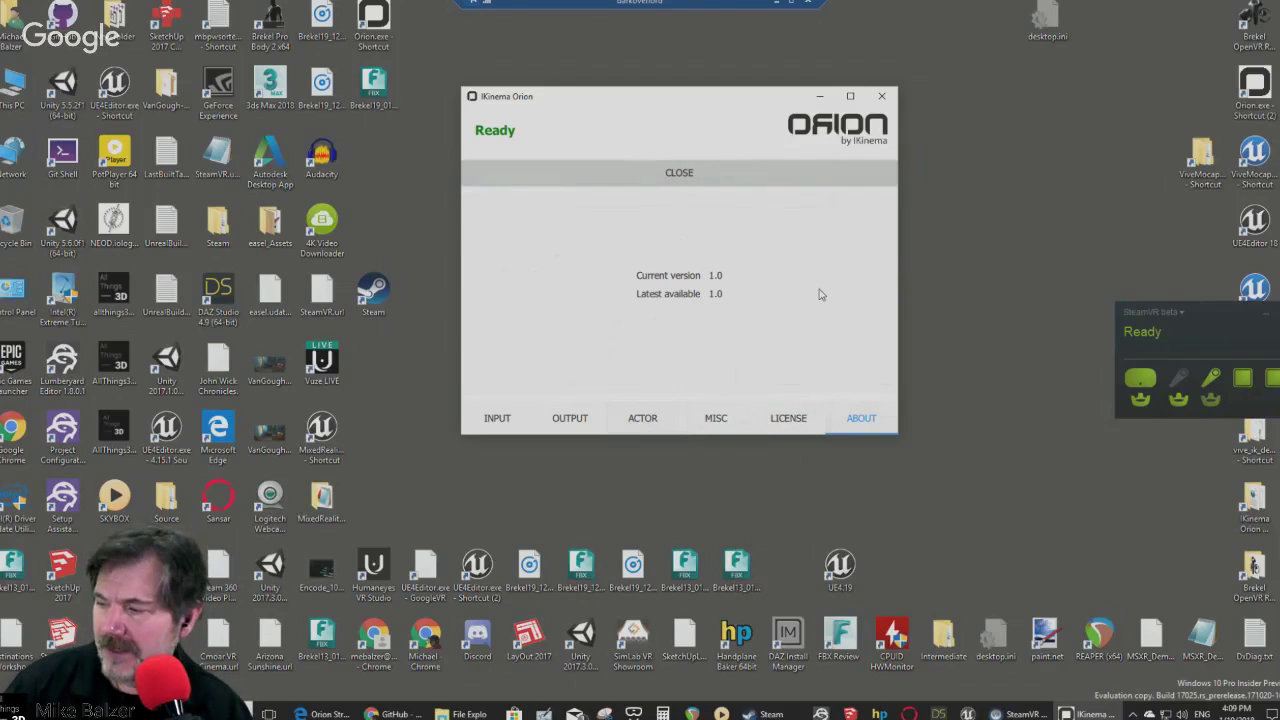
left_click(497, 419)
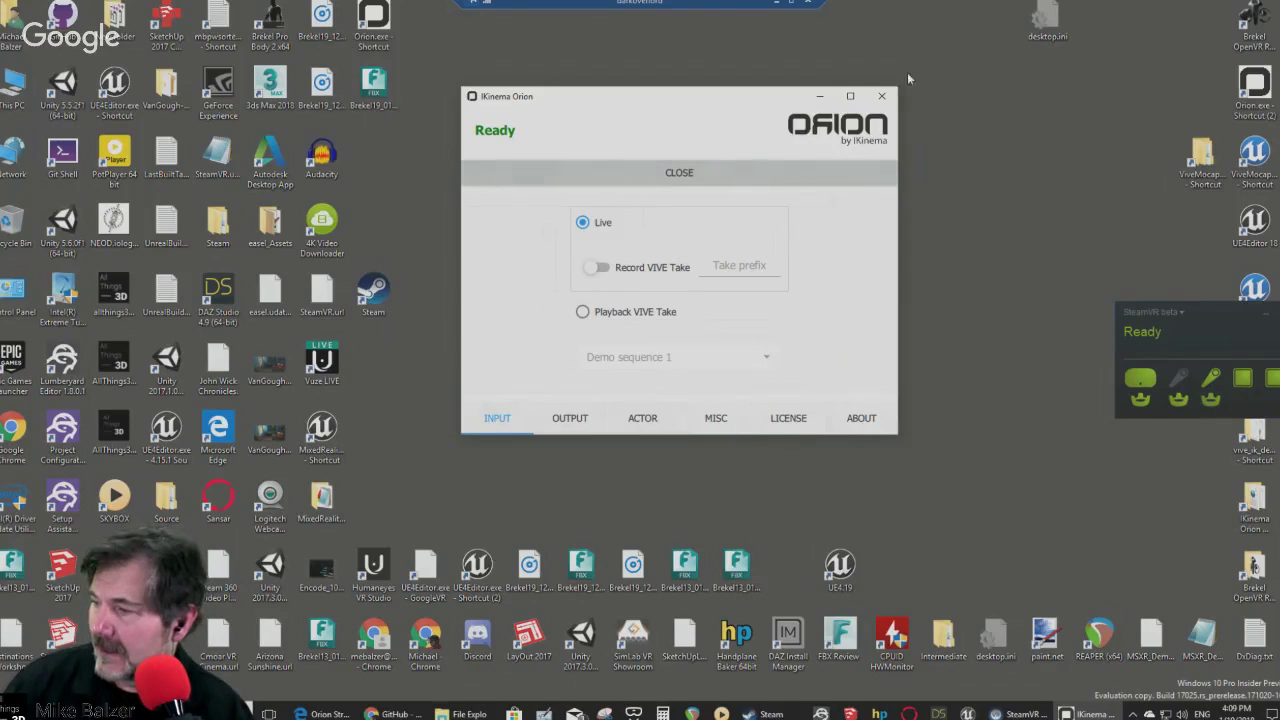
left_click(884, 96)
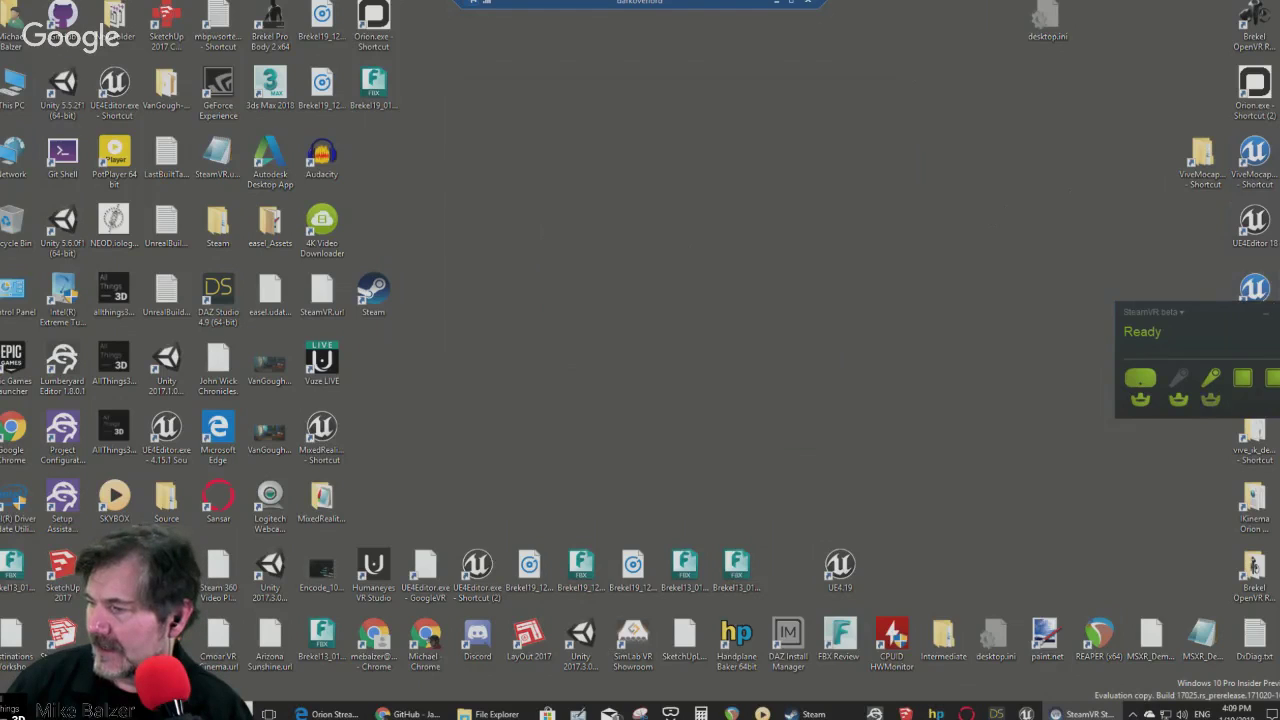
Minimize the SteamVR status window and open the OrionTest Unreal project from the desktop
left_click(1268, 318)
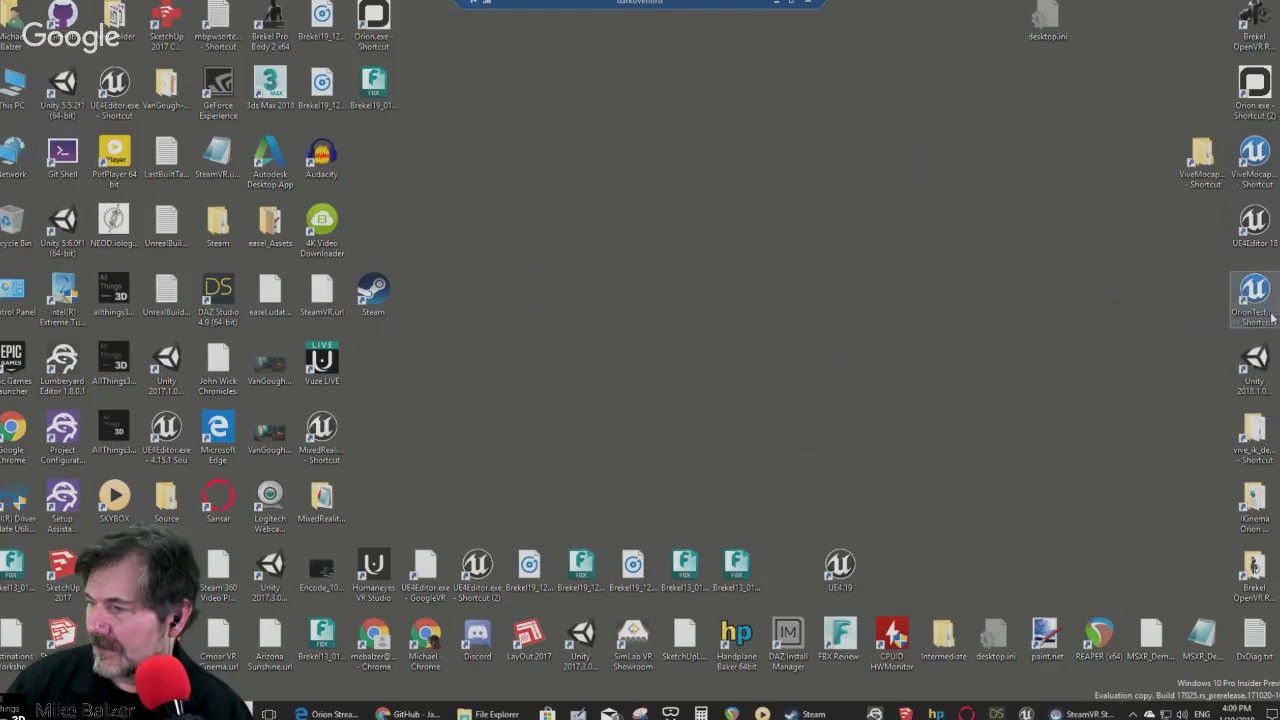
left_click(1260, 162)
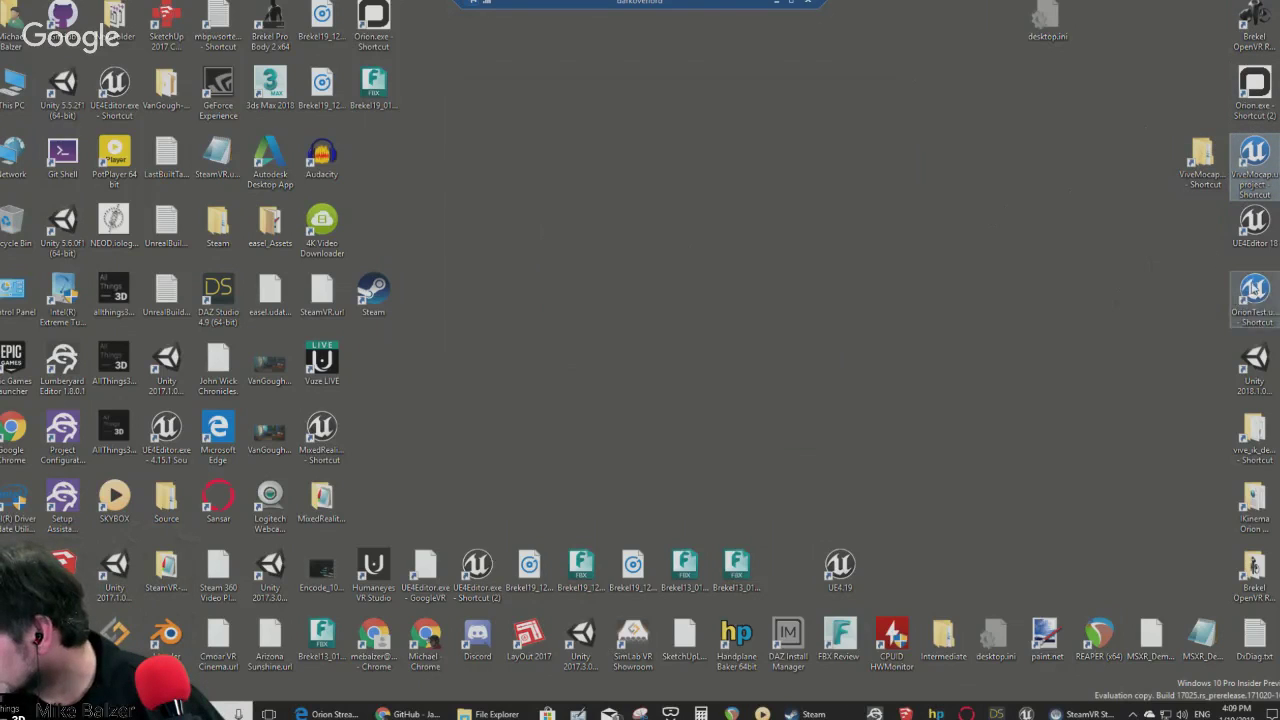
left_click(1254, 288)
double_click(1254, 288)
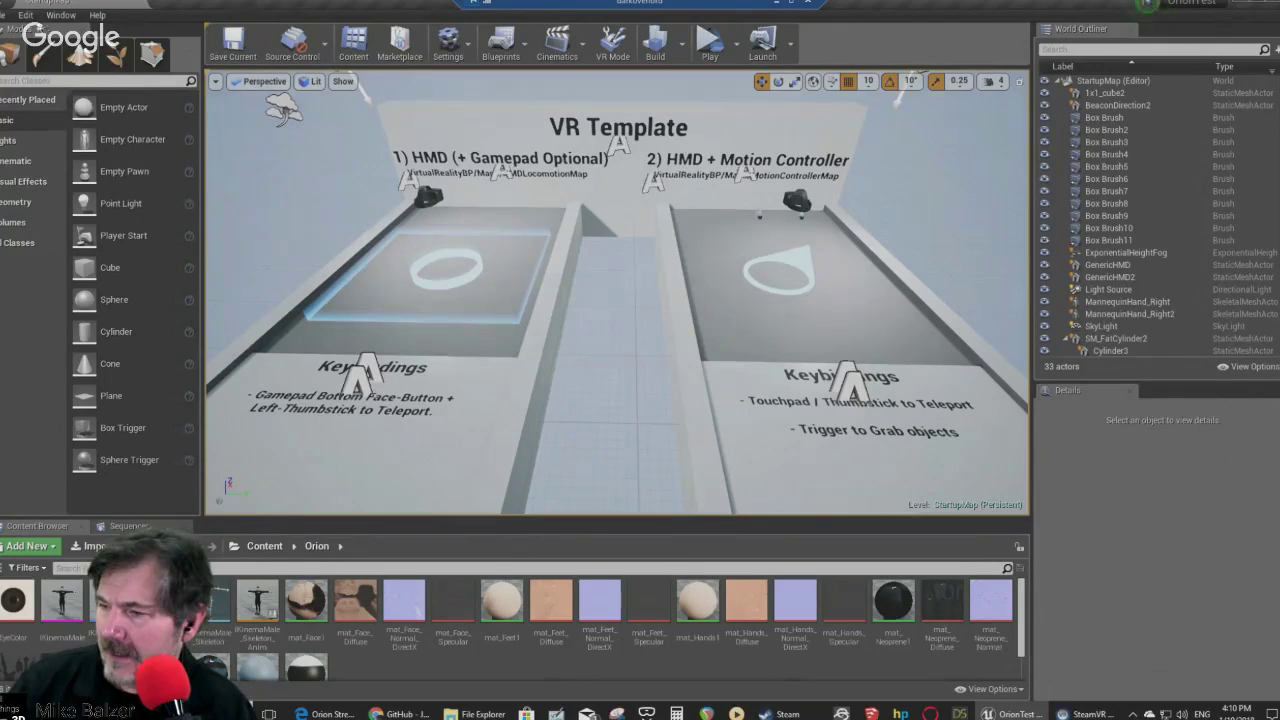
Open the Motion Controller Map level from the VirtualRealityBP Maps folder and look at the T-posed avatar placed in it
left_click(7, 15)
left_click(30, 56)
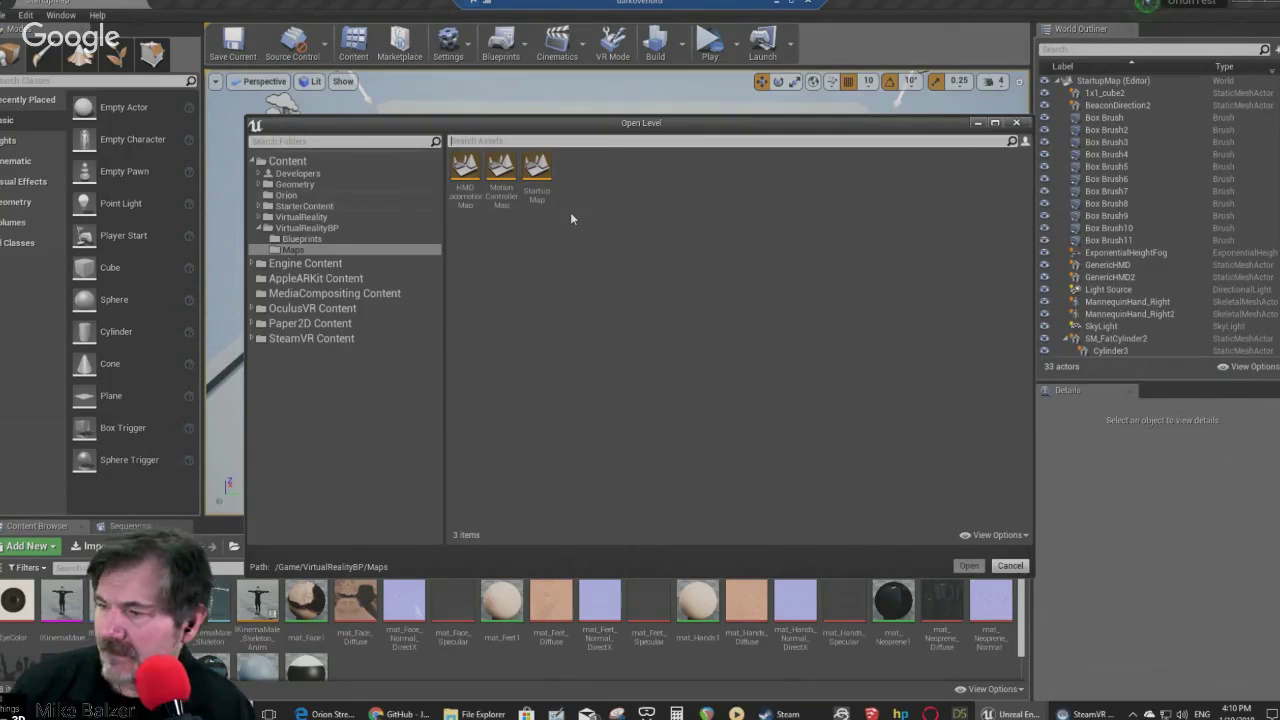
double_click(502, 178)
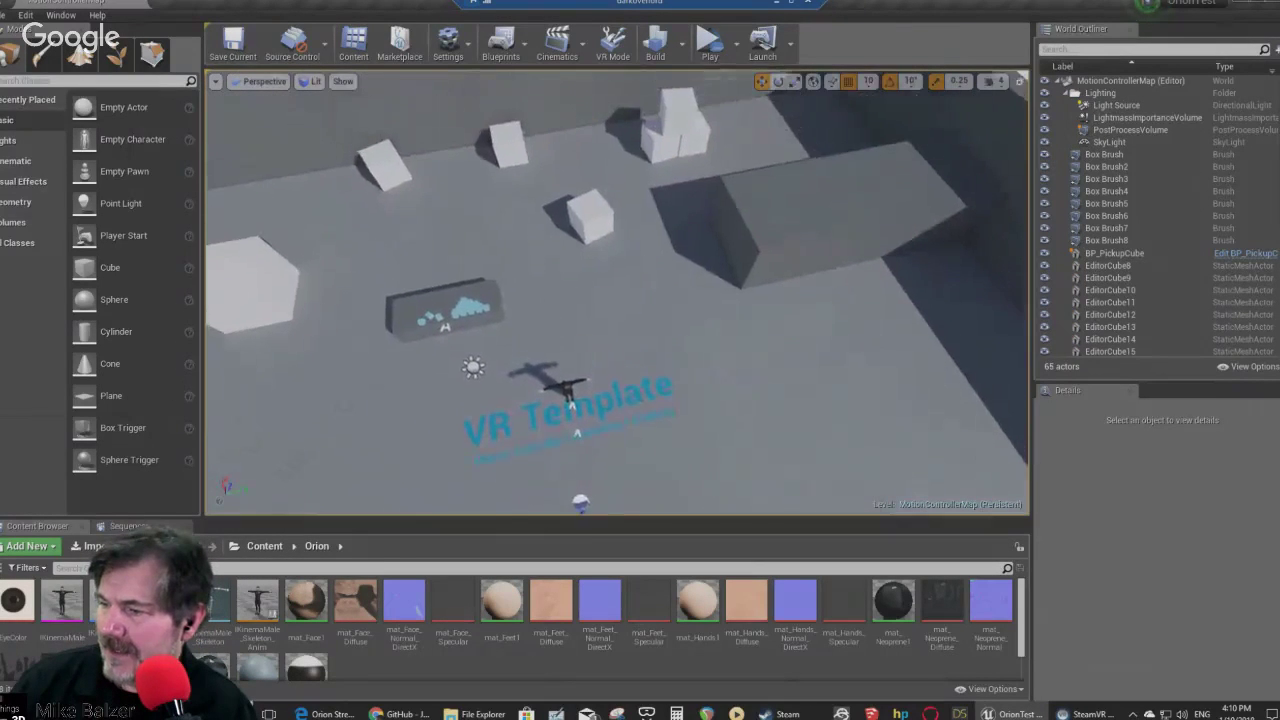
scroll(539, 514, "up", 3)
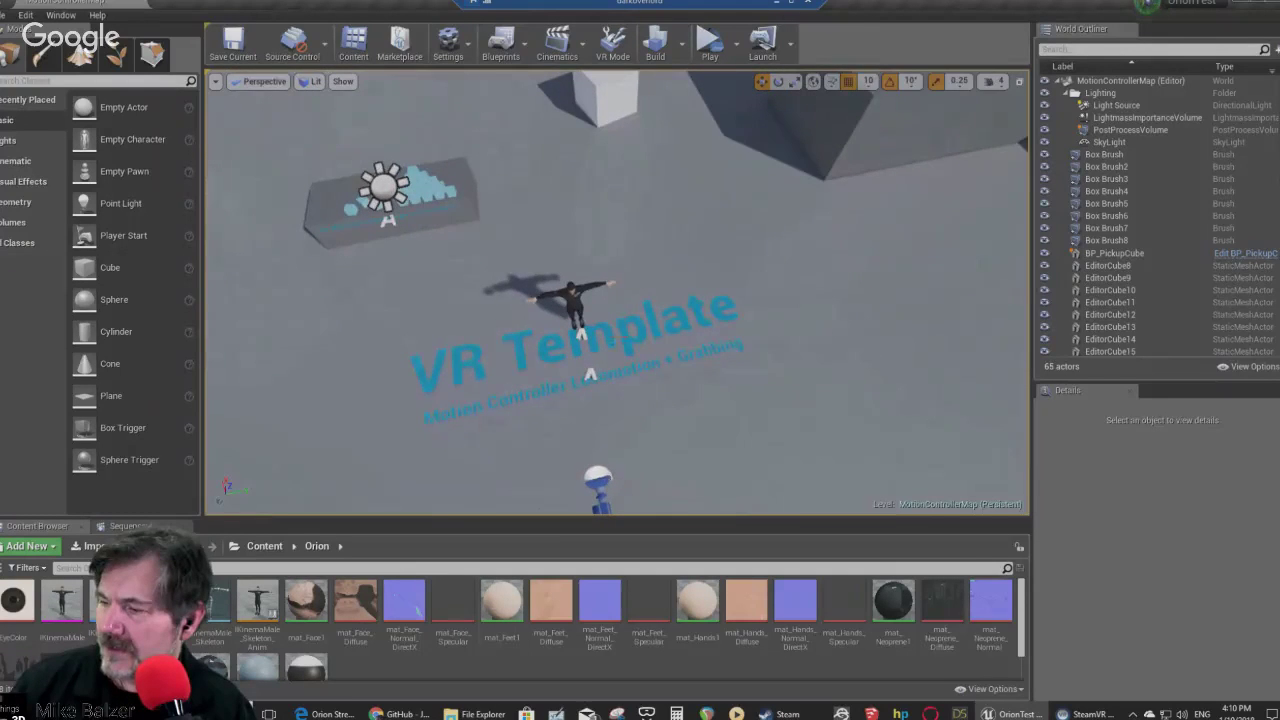
scroll(600, 400, "up", 3)
left_click_drag(600, 400, 600, 330)
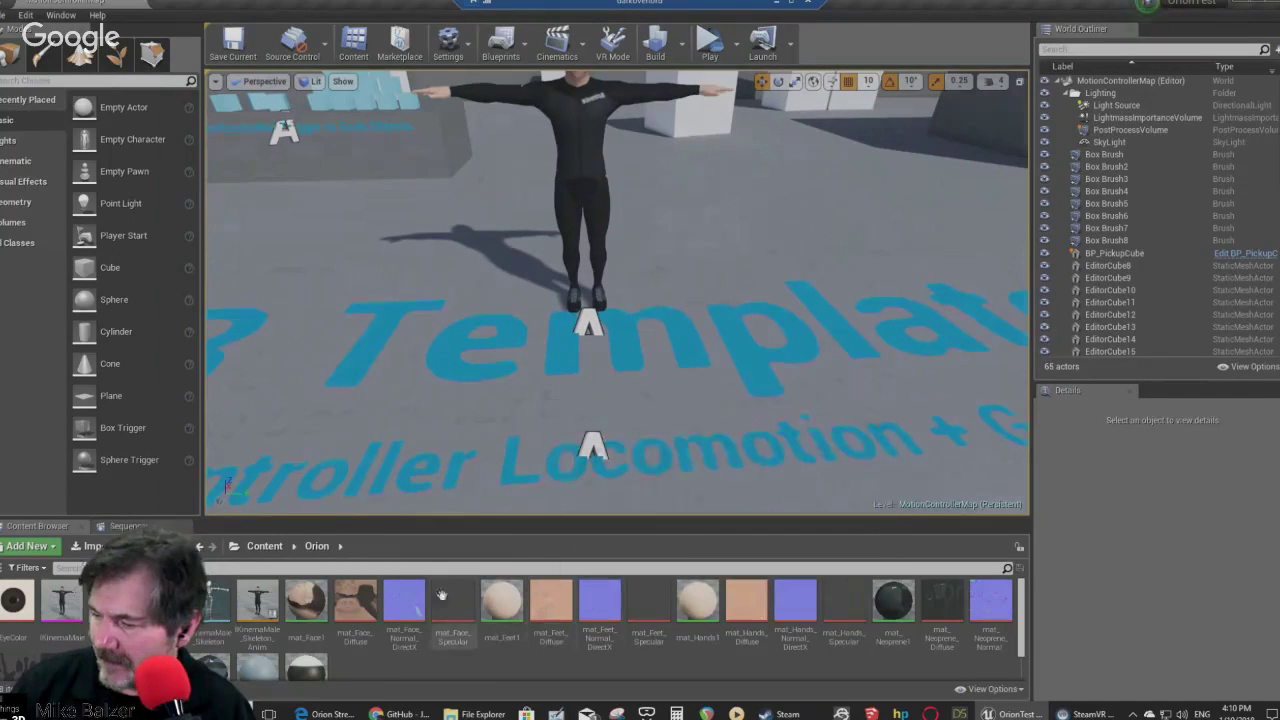
Open the IKinemaMale_Skeleton animation blueprint and arrange its window to review the Orion Stream node alongside the character preview
double_click(258, 608)
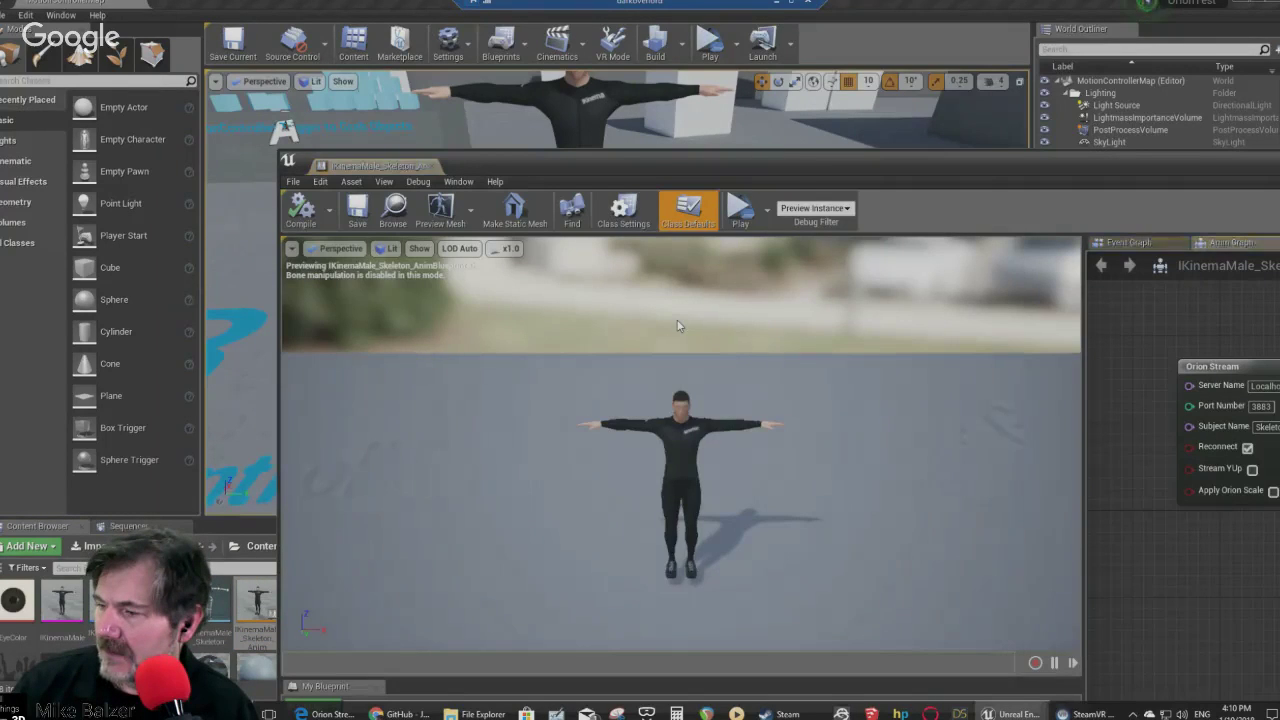
left_click_drag(817, 171, 630, 25)
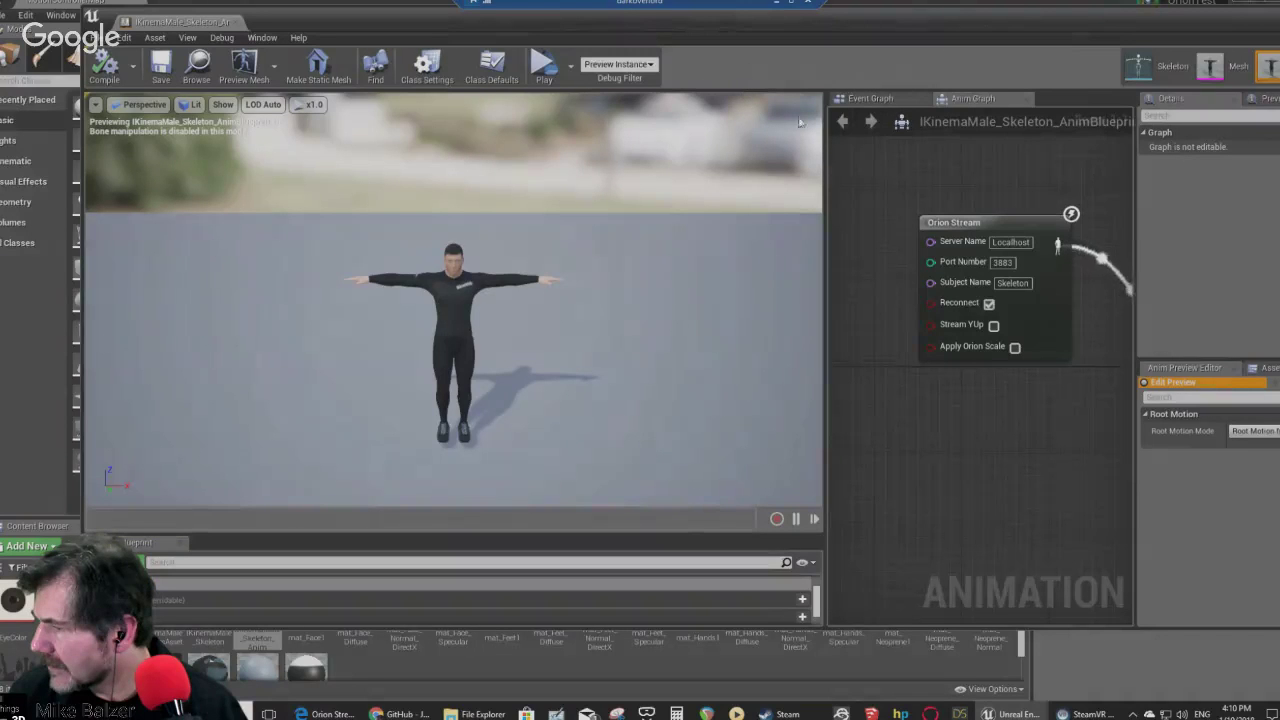
left_click_drag(826, 170, 398, 185)
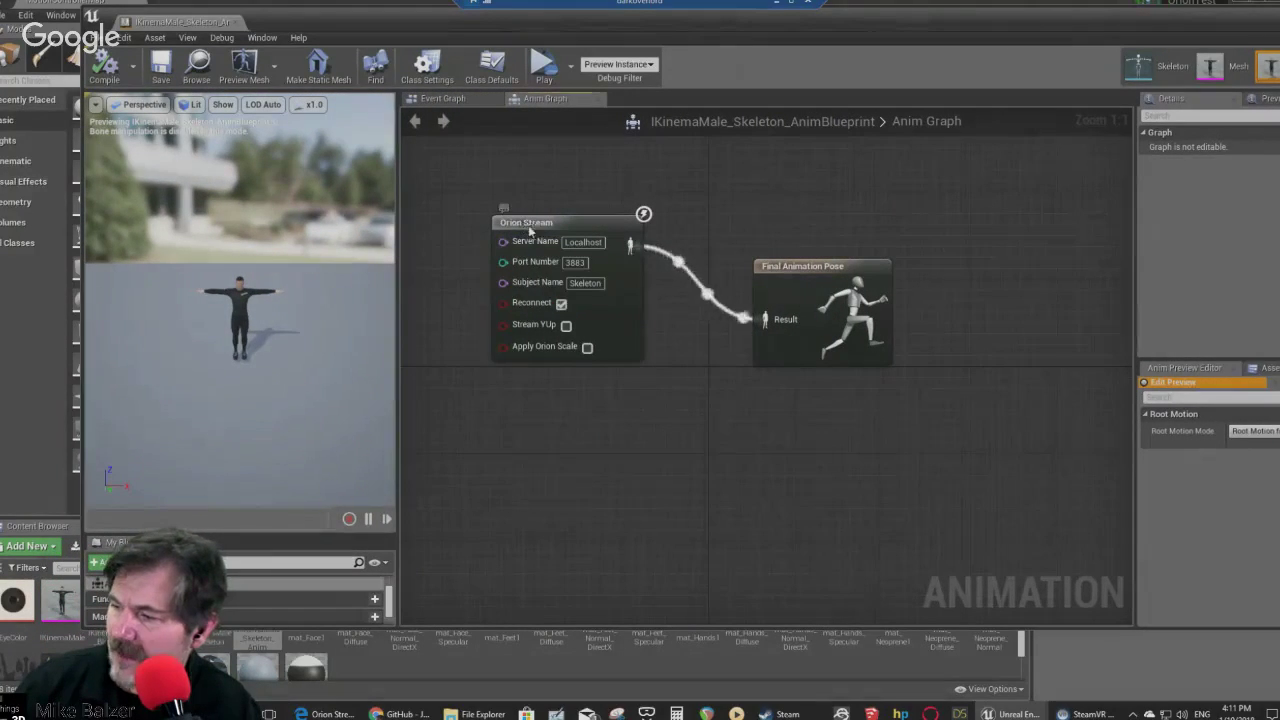
left_click_drag(525, 228, 536, 239)
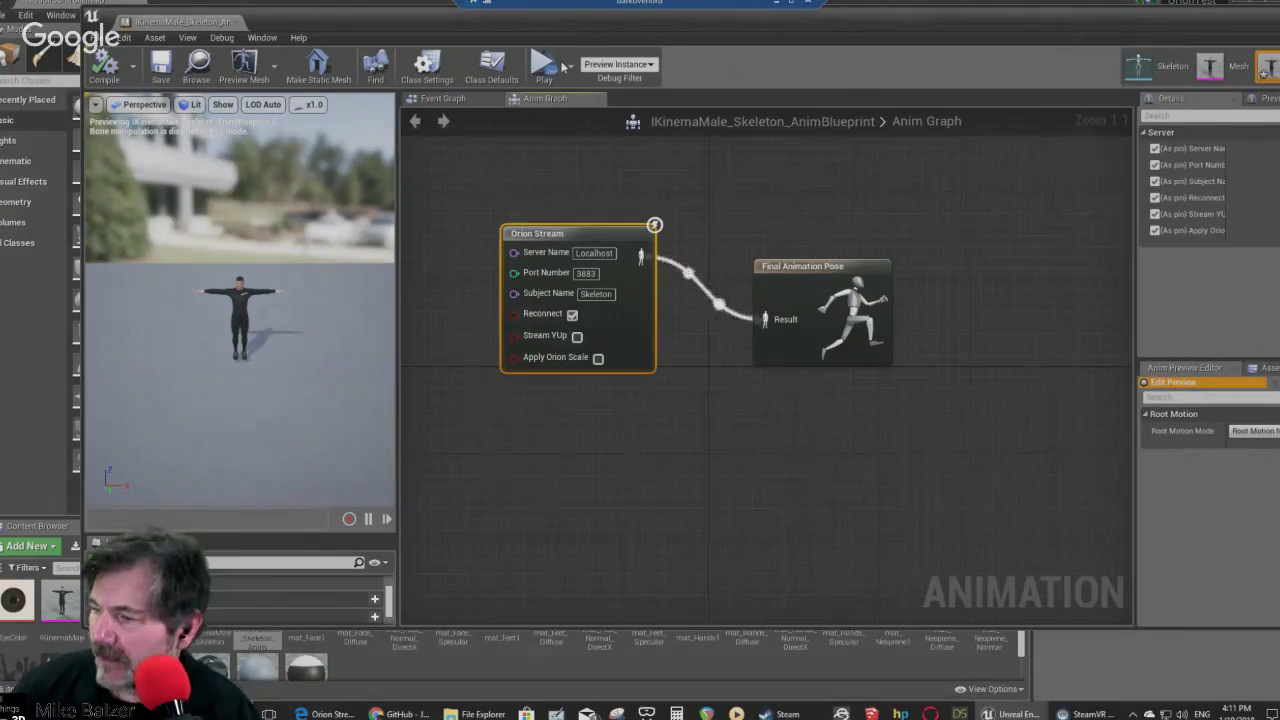
left_click_drag(398, 207, 676, 245)
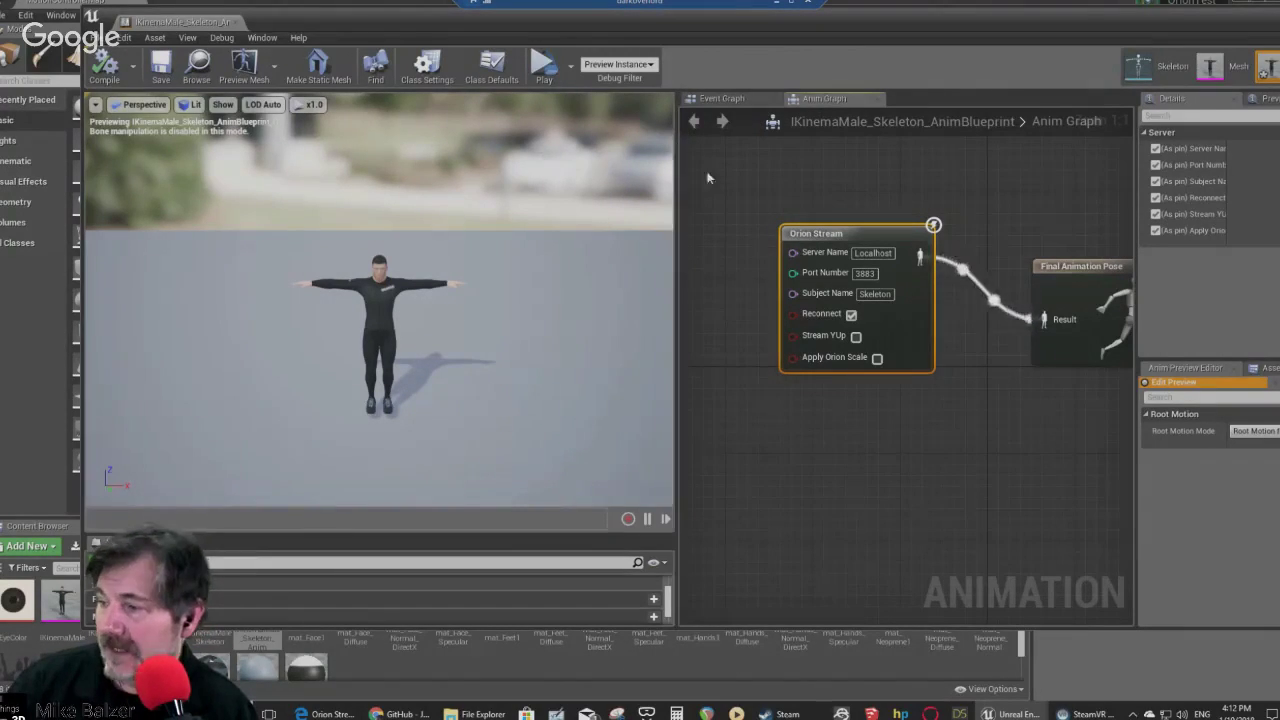
left_click_drag(430, 35, 390, 61)
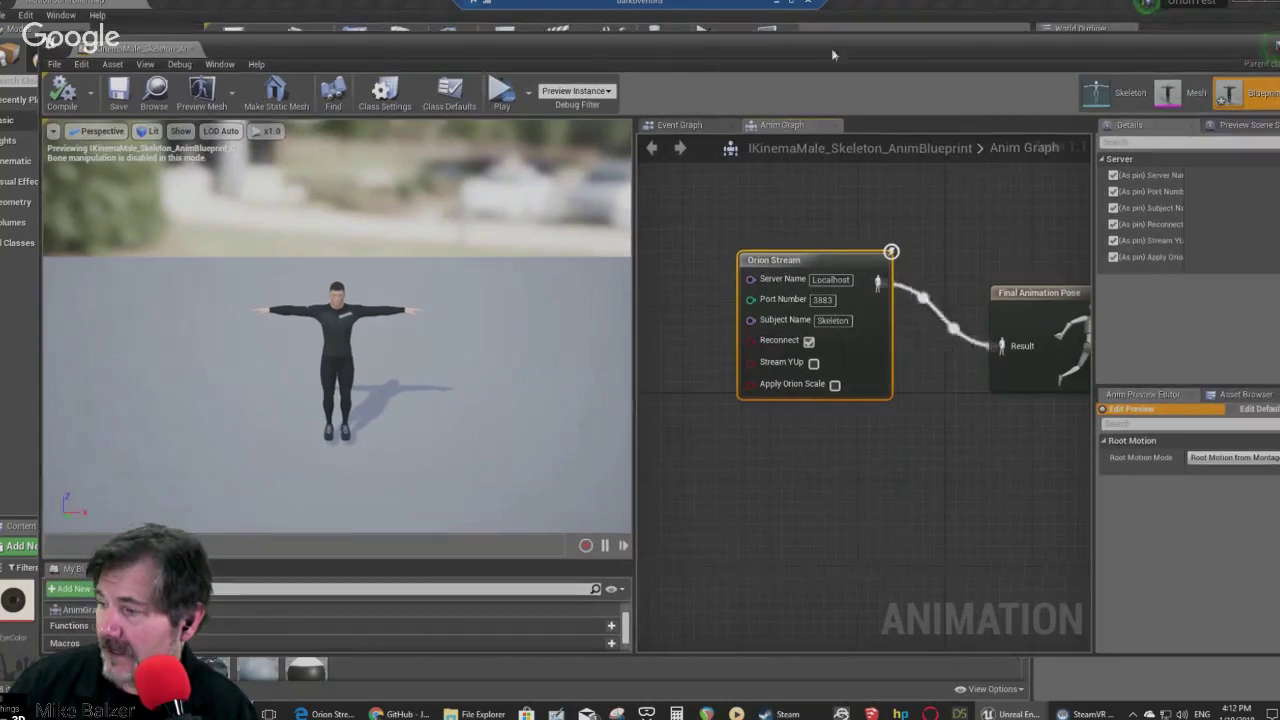
left_click_drag(853, 46, 707, 46)
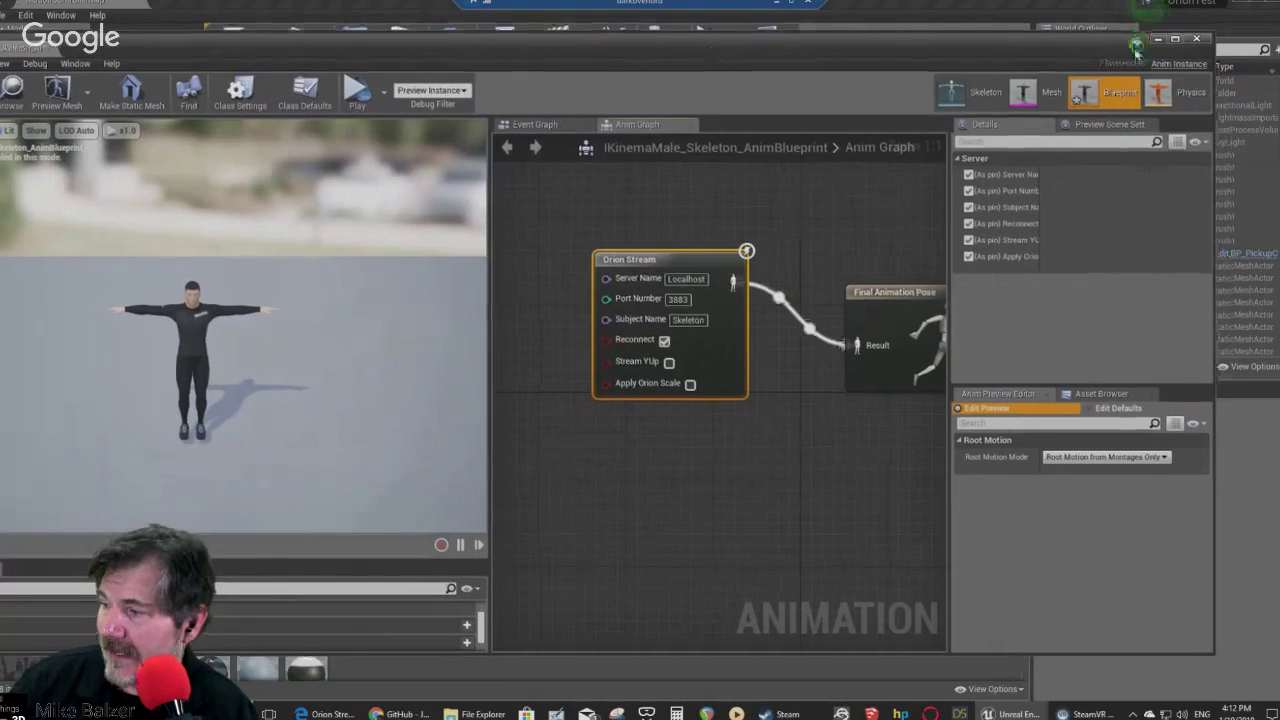
Close the animation blueprint and the OrionTest project, and open the ViveMocap Unreal project from the desktop
left_click(1200, 40)
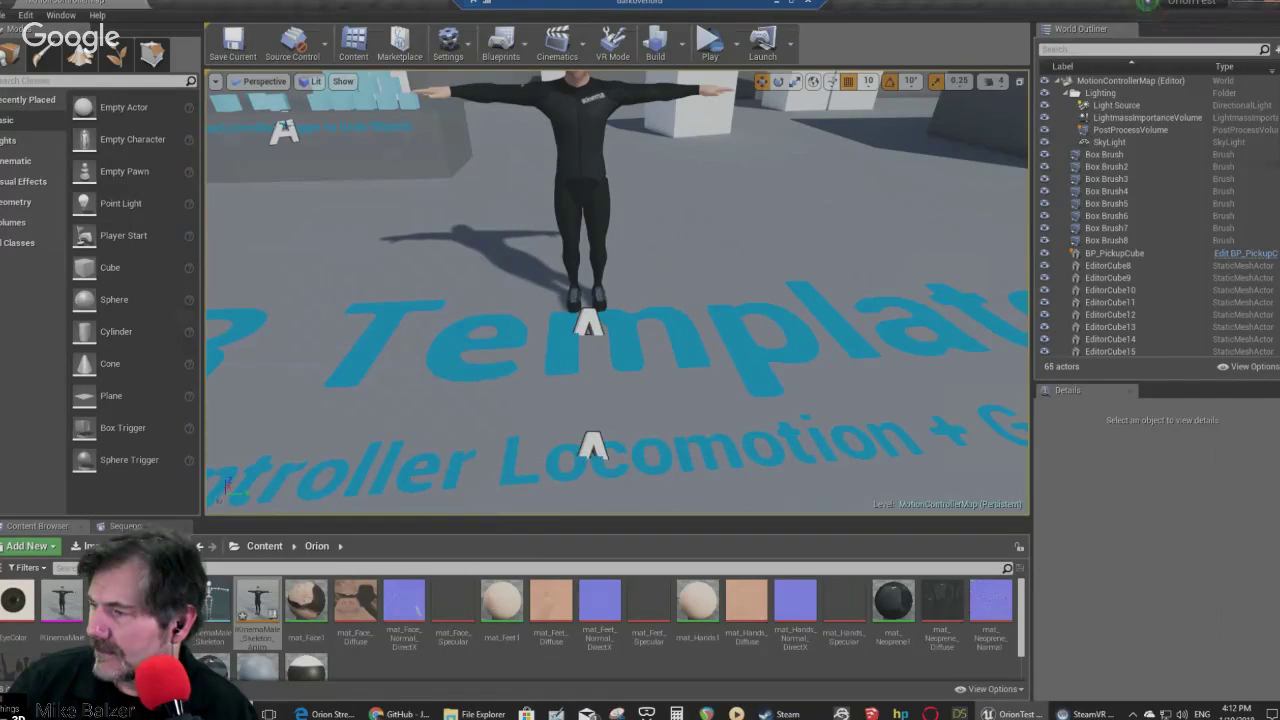
left_click(767, 478)
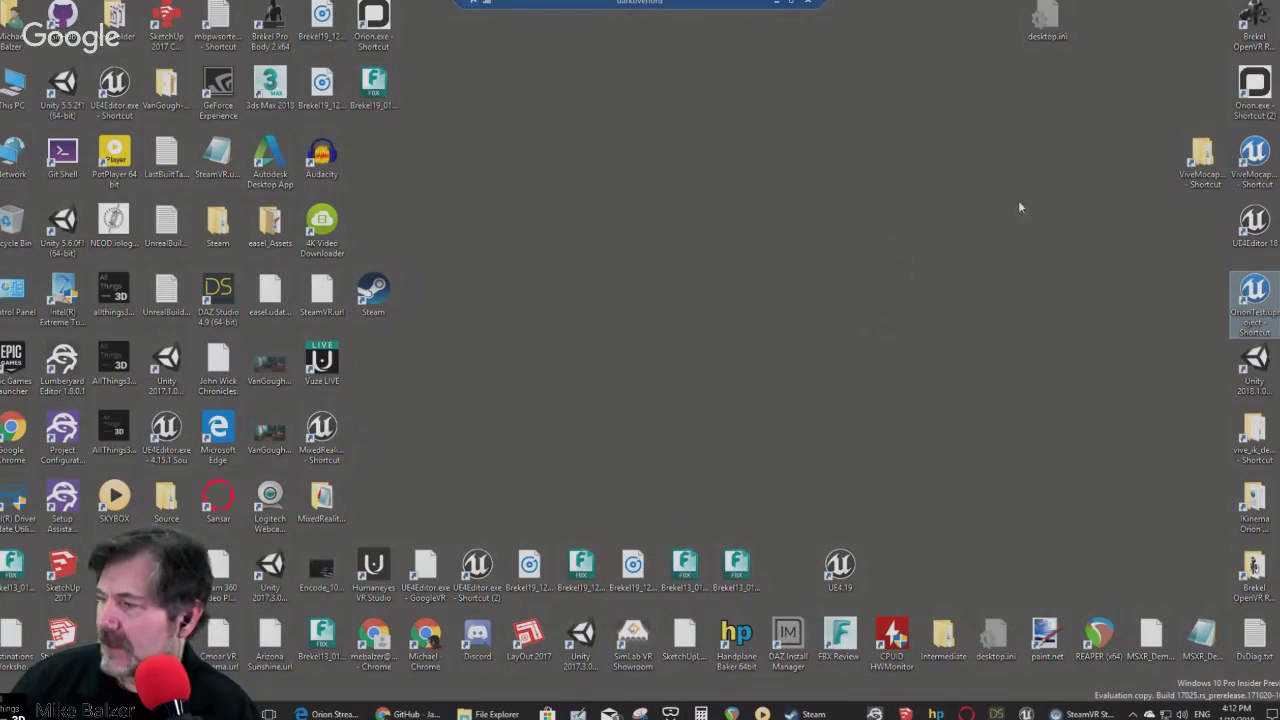
double_click(1255, 162)
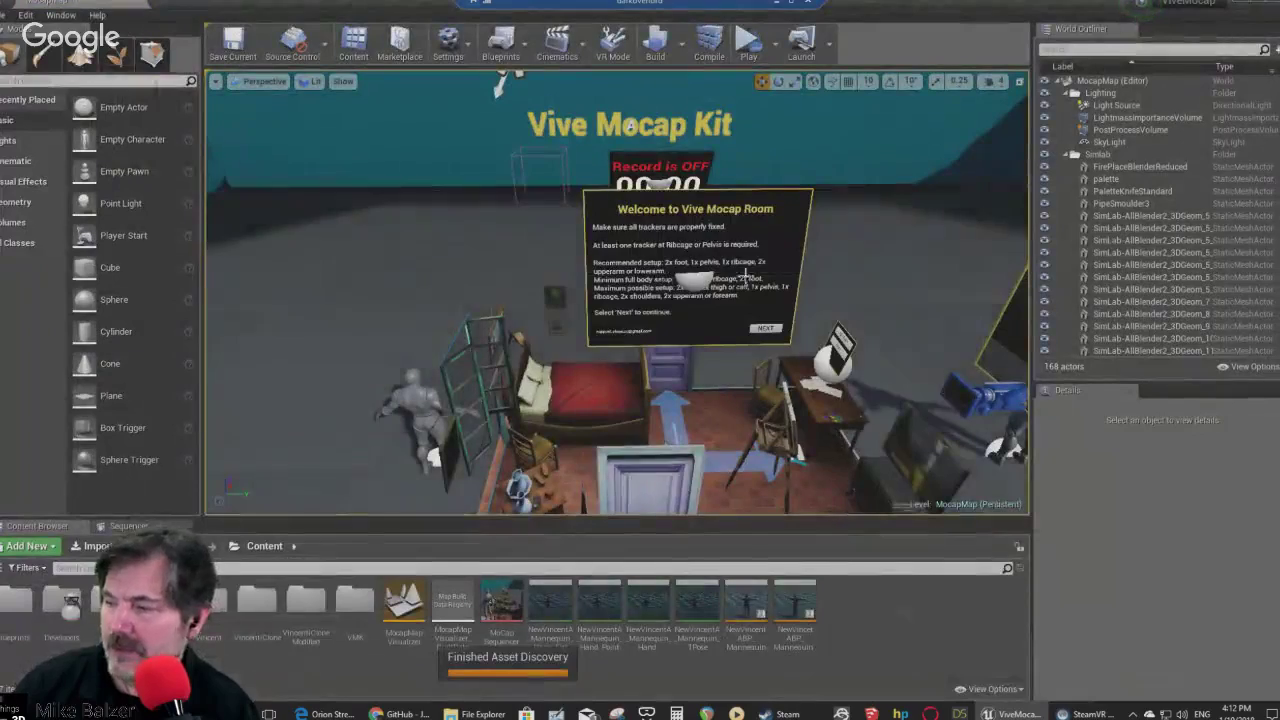
Examine the mocap room's skeleton choices and the welcome board's tracker setup requirements, and close the ViveMocap project
left_click_drag(745, 275, 745, 245)
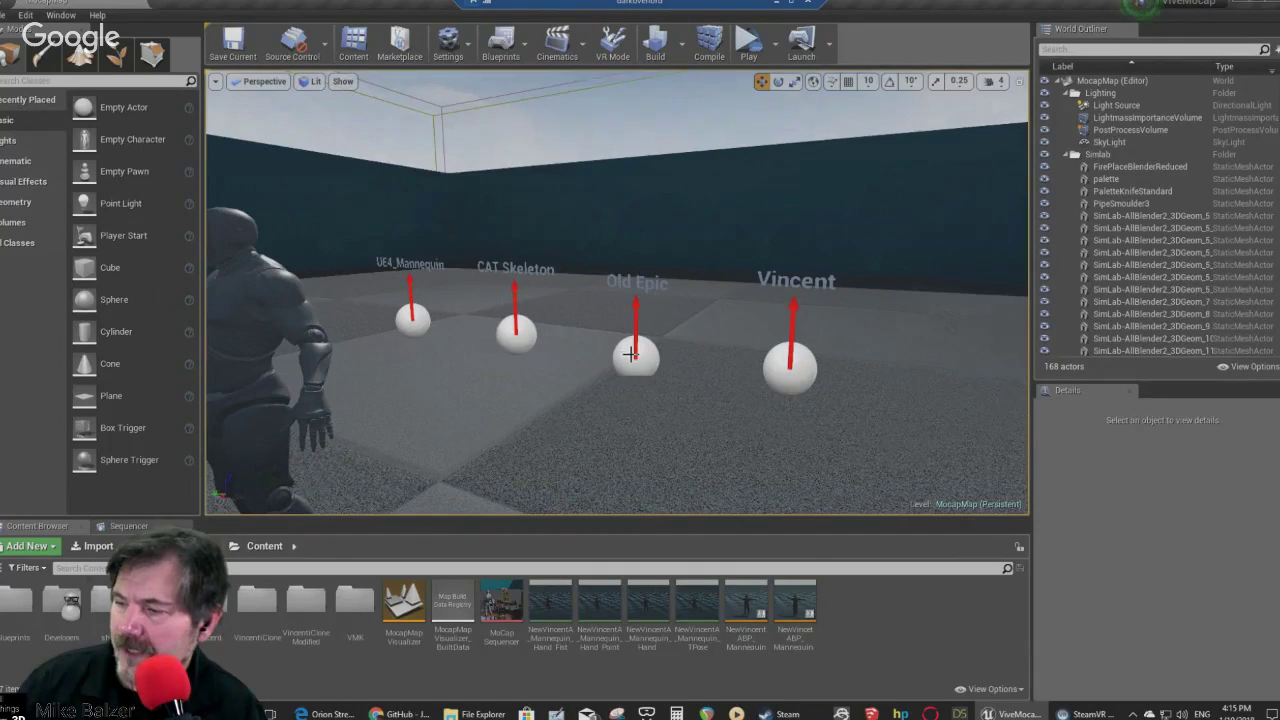
right_click_drag(630, 354, 800, 354)
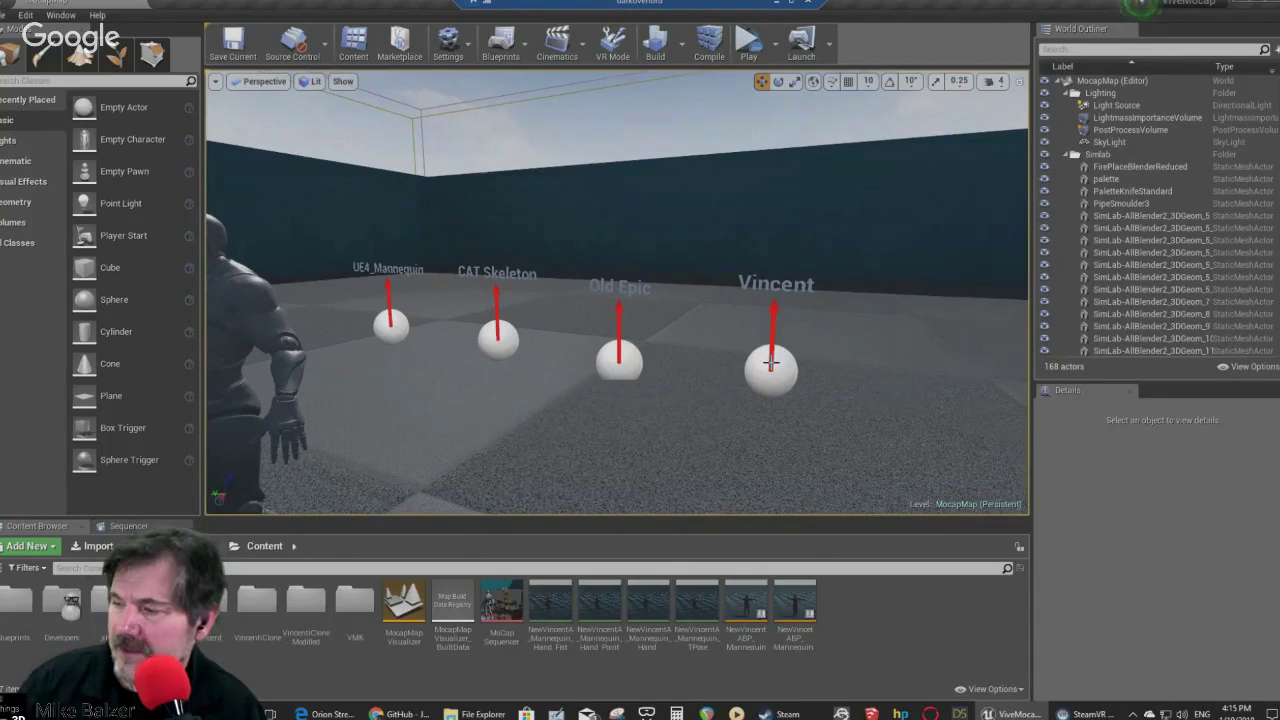
right_click_drag(801, 371, 792, 380)
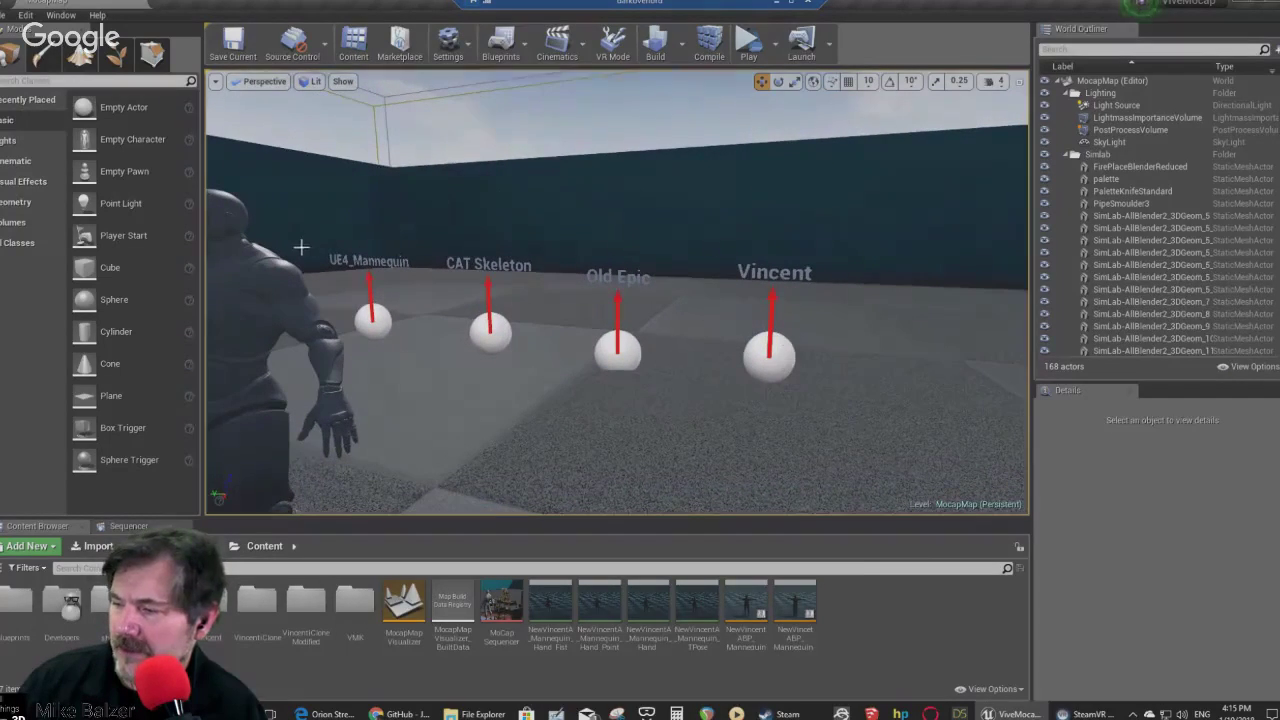
right_click_drag(451, 348, 436, 301)
right_click_drag(567, 302, 474, 323)
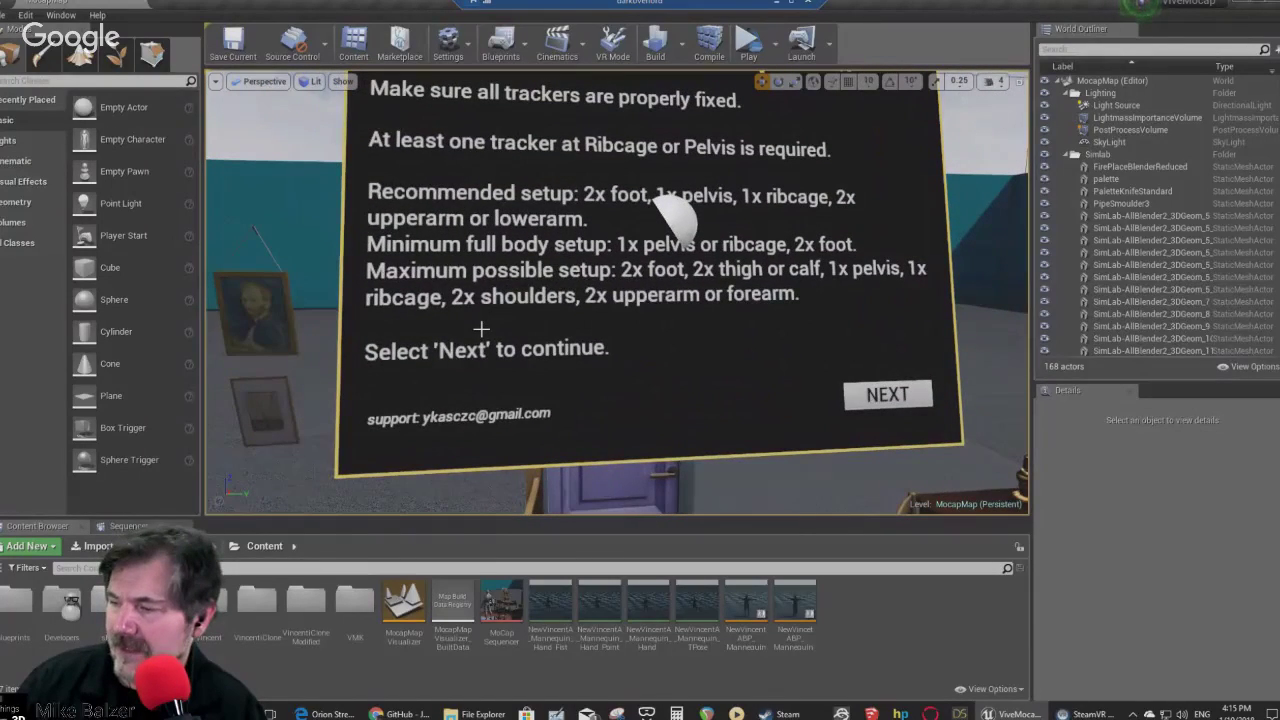
mouse_move(481, 328)
right_mouse_down()
mouse_move(479, 316)
mouse_move(477, 336)
right_mouse_up()
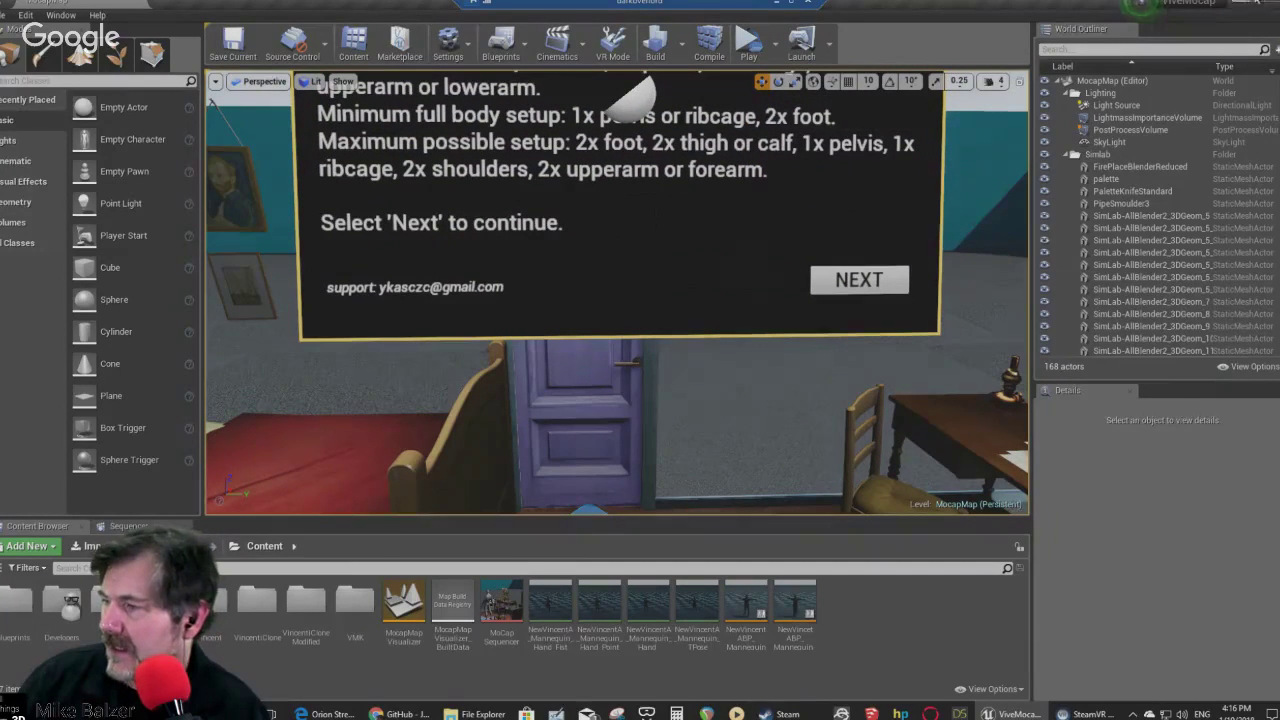
left_click(1236, 4)
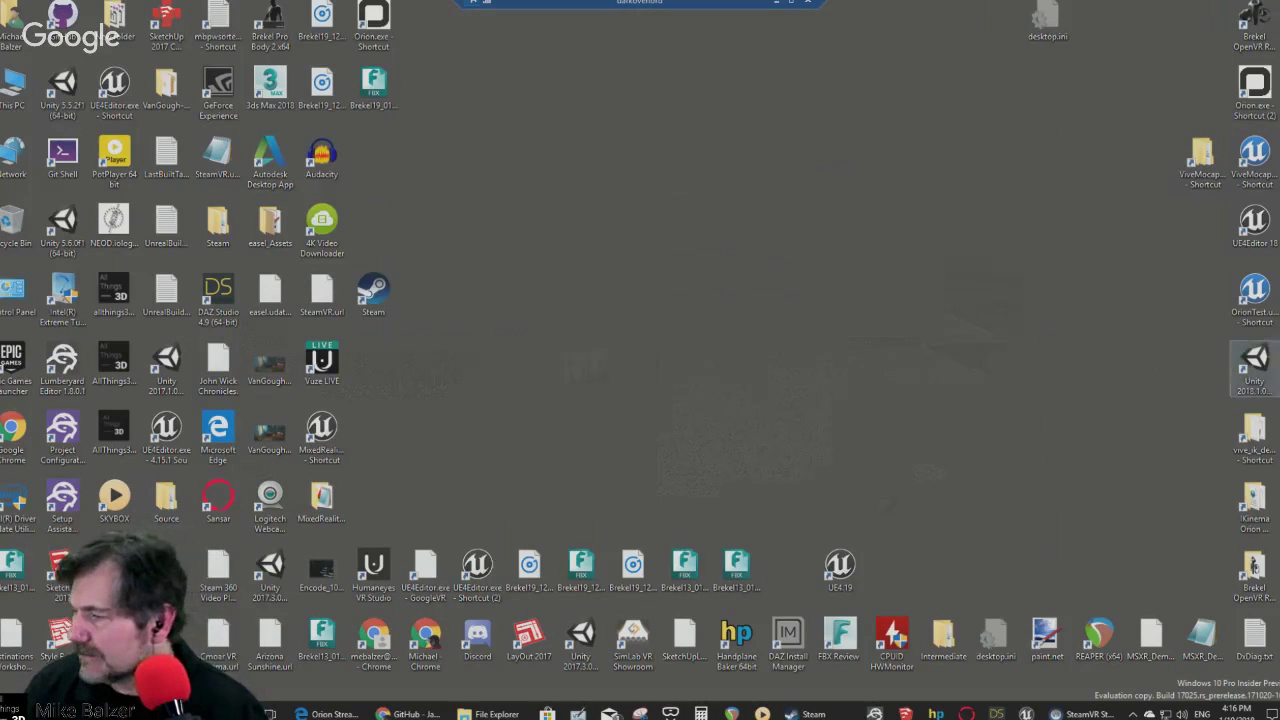
Try to open the vive_ik_demo-master project in Unity 2018.1.0b2 and cancel the crash report
double_click(1255, 362)
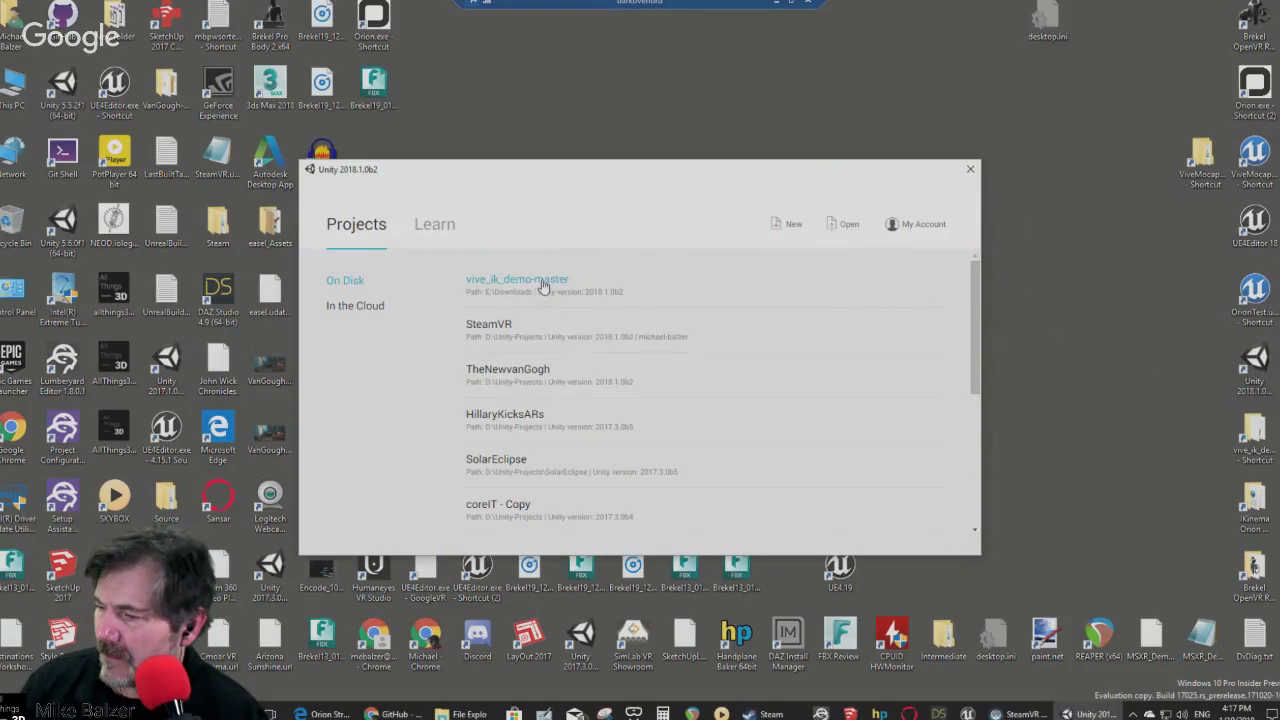
left_click(543, 286)
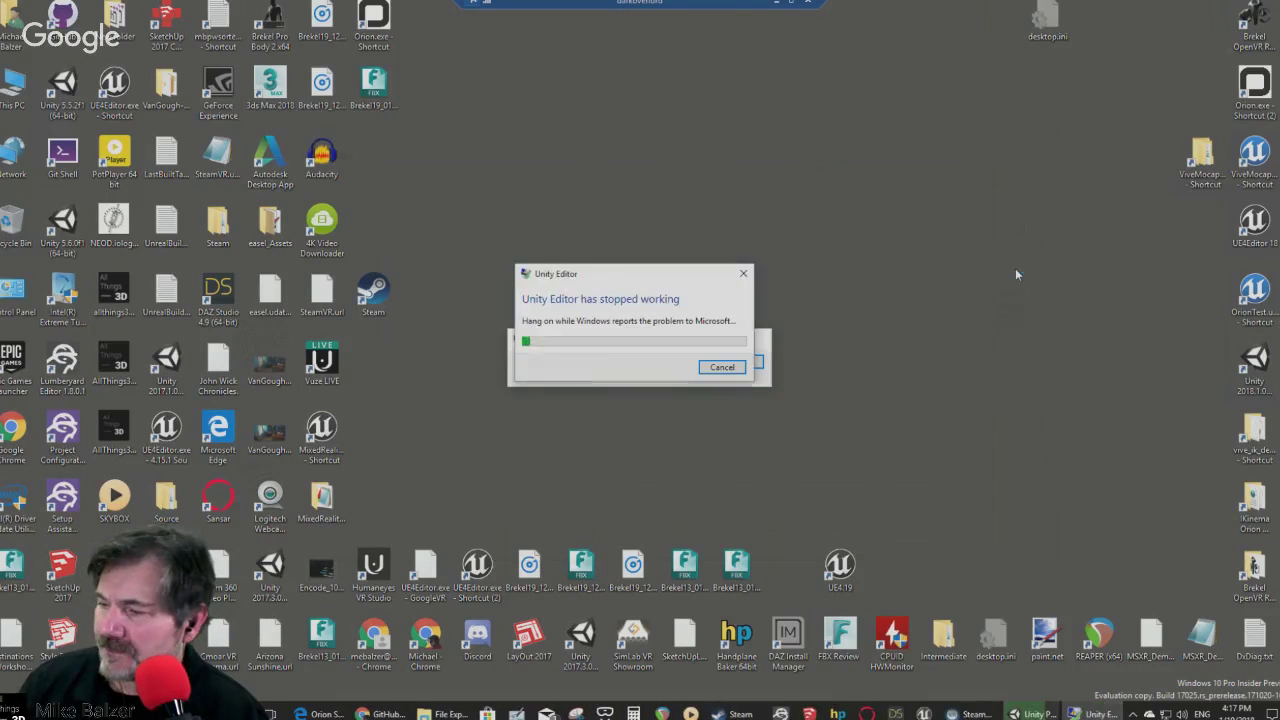
left_click(724, 368)
Launch Unity 2018.1.0b2 again, open the vive_ik_demo-master project, and accept all recommended SteamVR project settings
double_click(1255, 362)
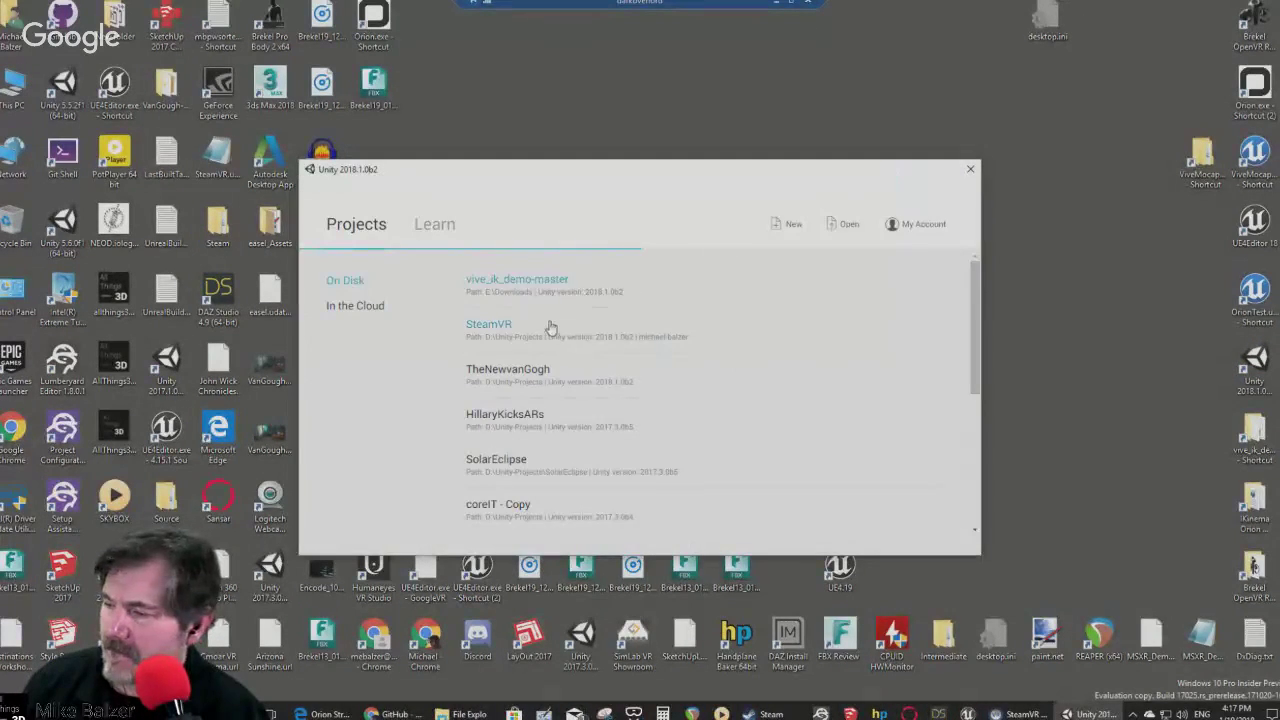
left_click(531, 282)
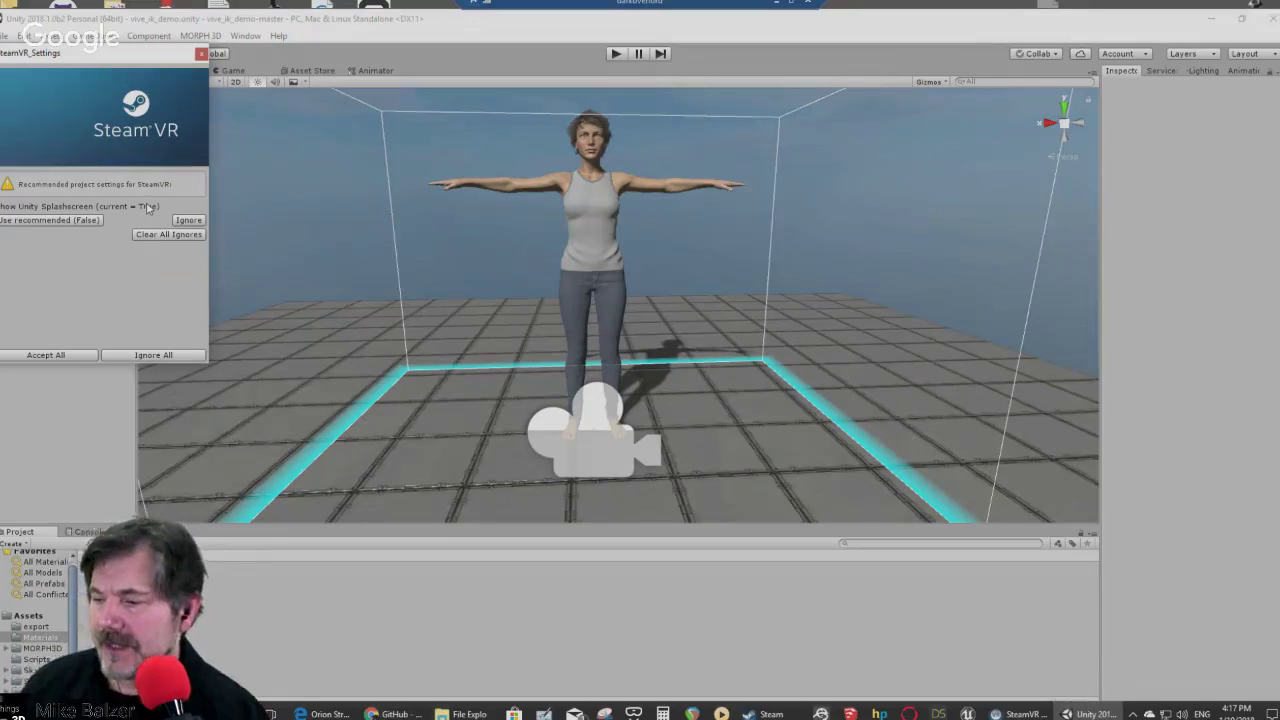
left_click(39, 358)
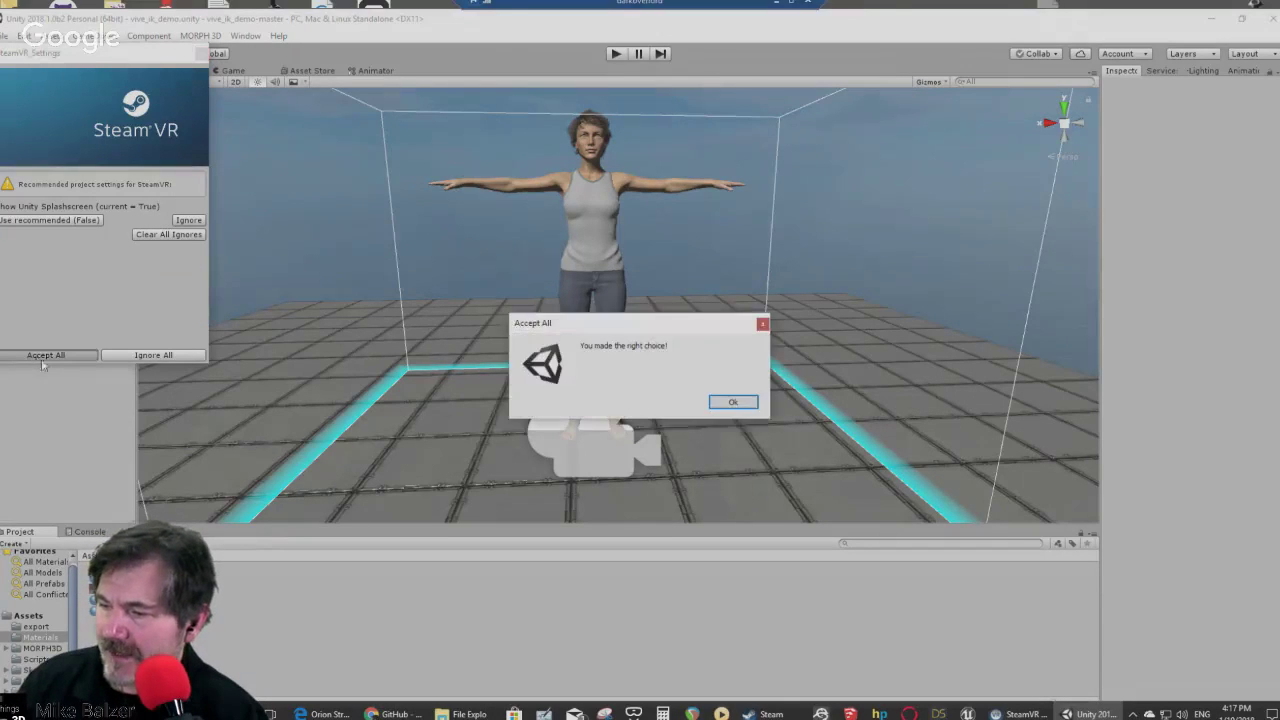
left_click(732, 402)
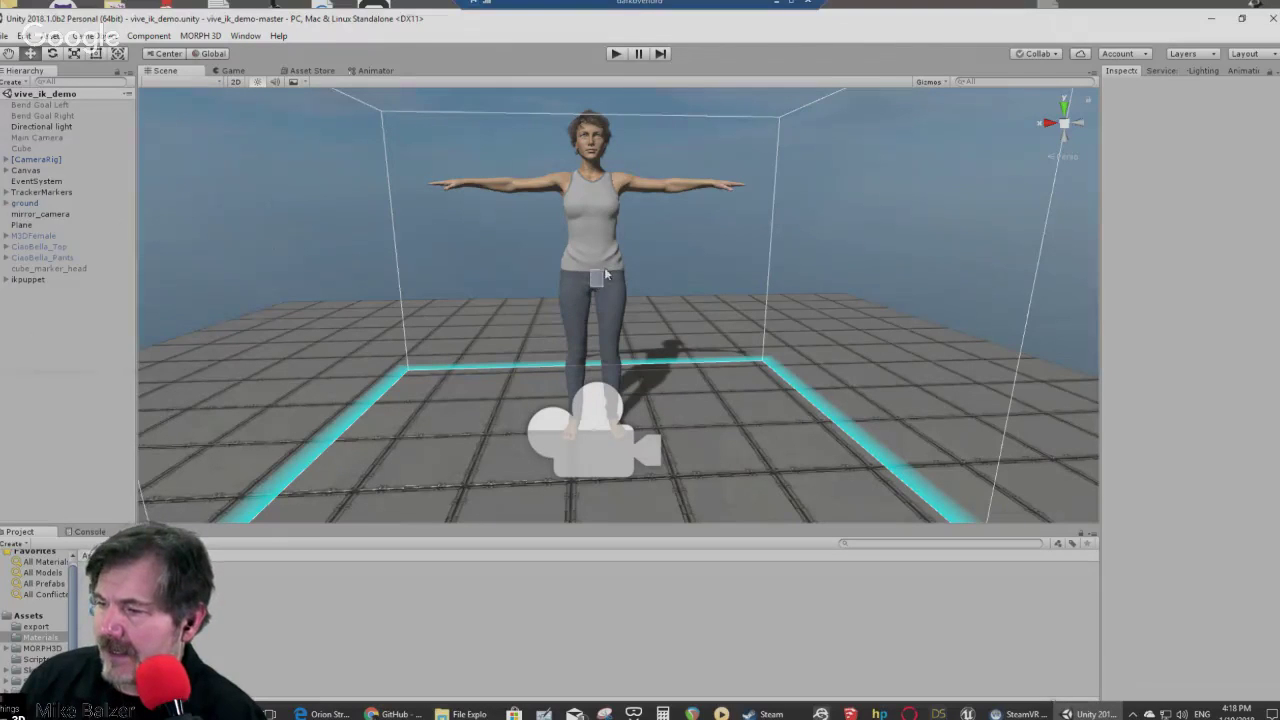
Look over the T-posed female avatar in the vive_ik_demo scene and close the Unity editor
right_click_drag(603, 288, 605, 281)
scroll(596, 300, "up", 3)
scroll(596, 312, "down", 2)
mouse_move(610, 292)
right_mouse_down()
mouse_move(617, 330)
mouse_move(612, 283)
right_mouse_up()
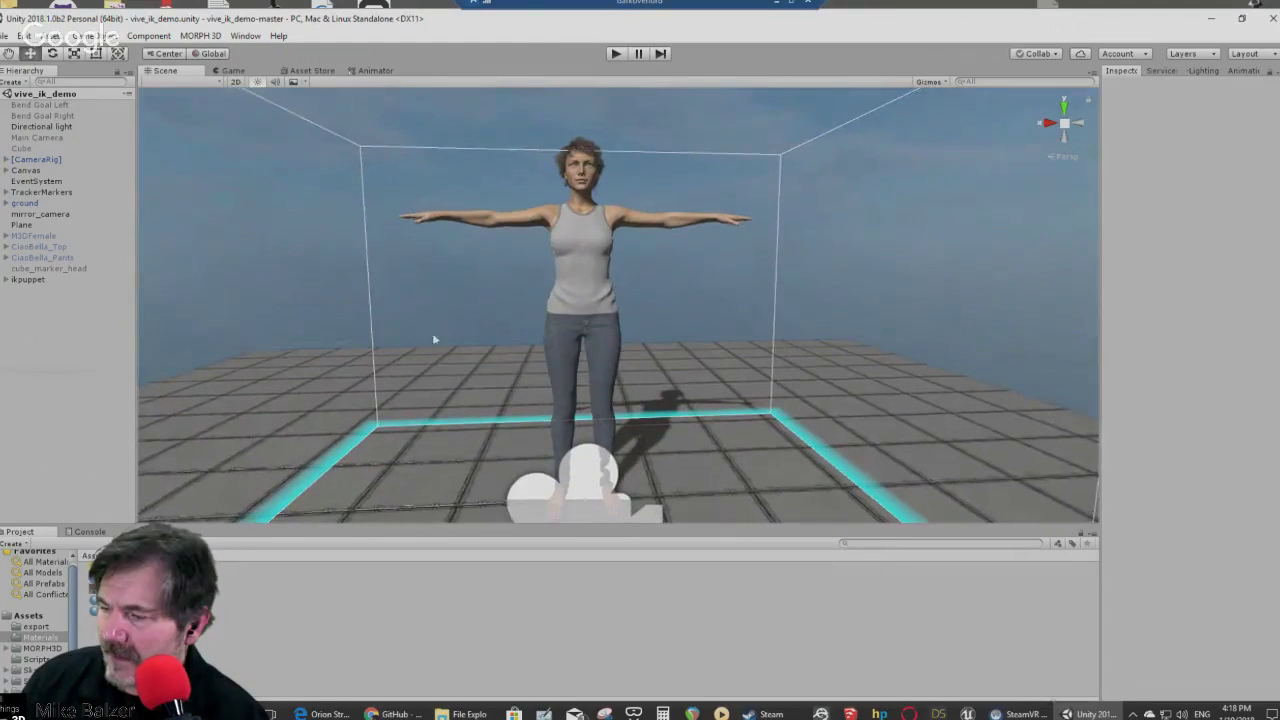
scroll(509, 342, "down", 1)
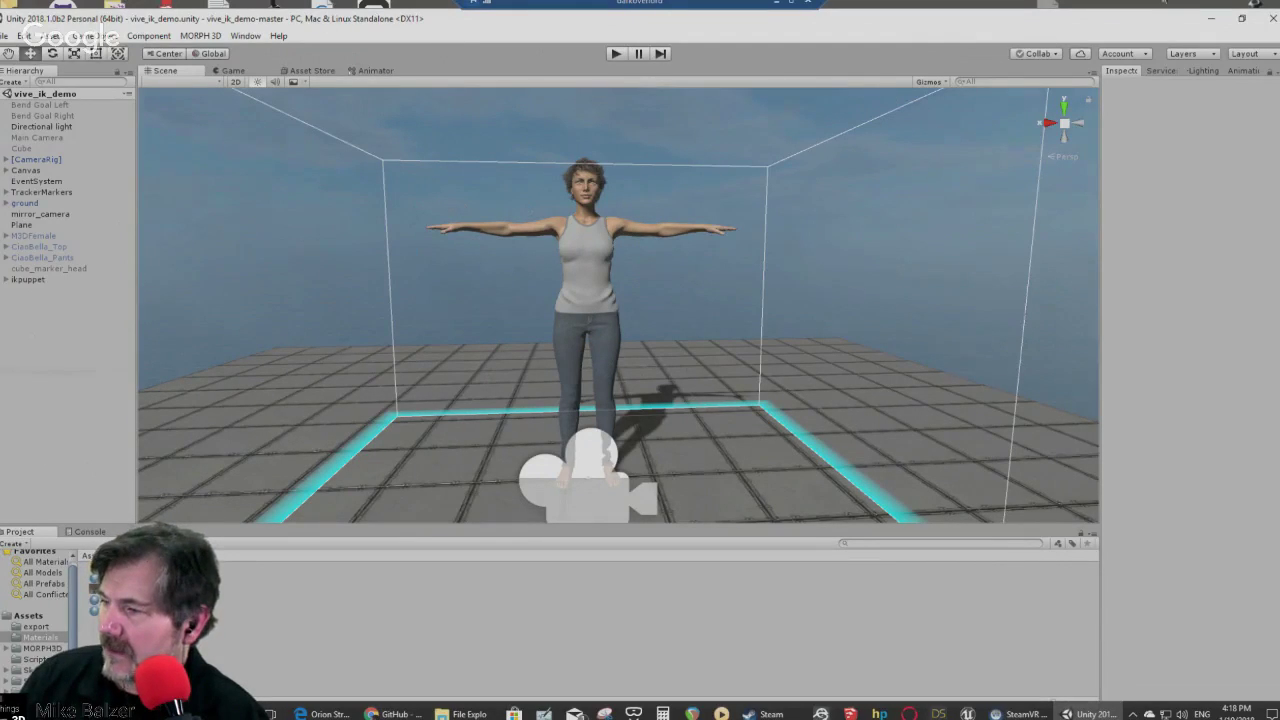
left_click(1271, 16)
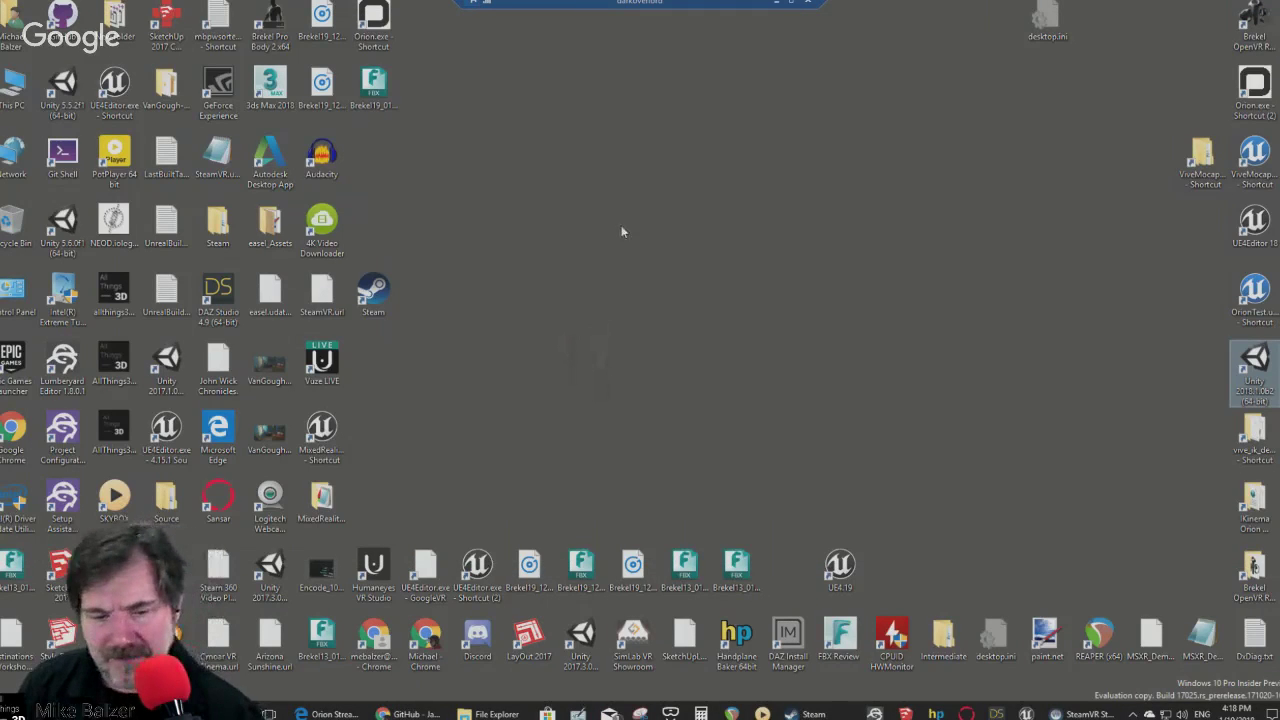